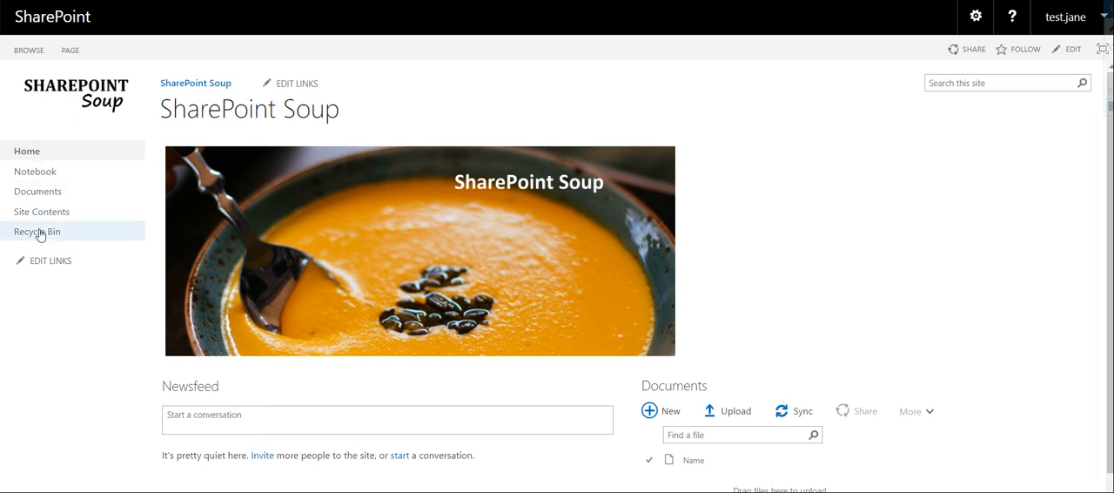
Open the form for creating a new column from the Documents library's settings
left_click(39, 199)
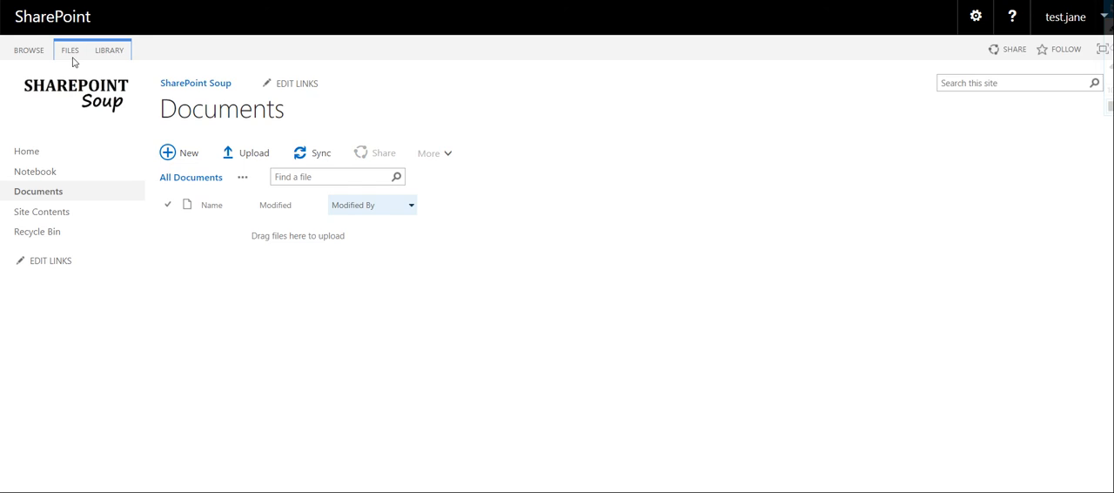
left_click(119, 54)
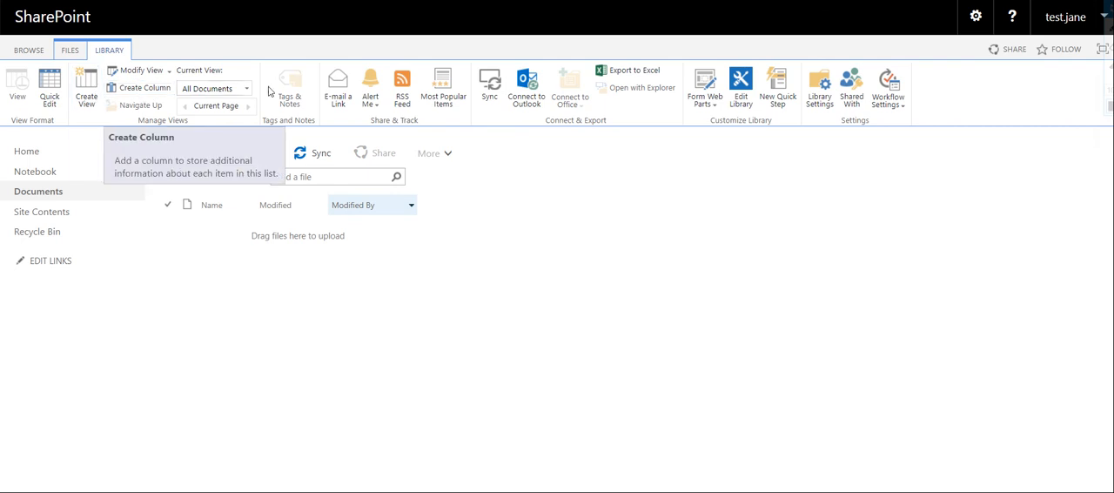
left_click(820, 99)
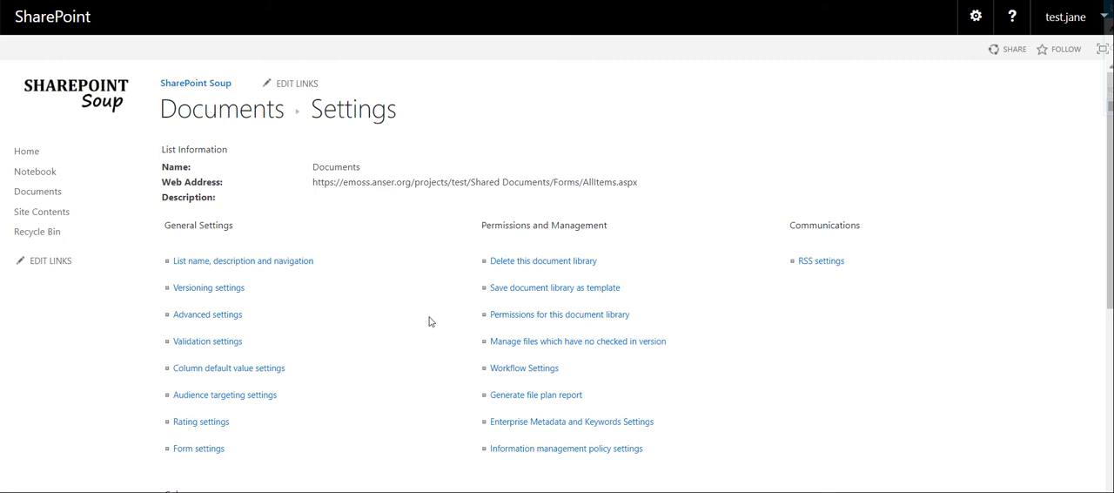
scroll(418, 317, "down", 3)
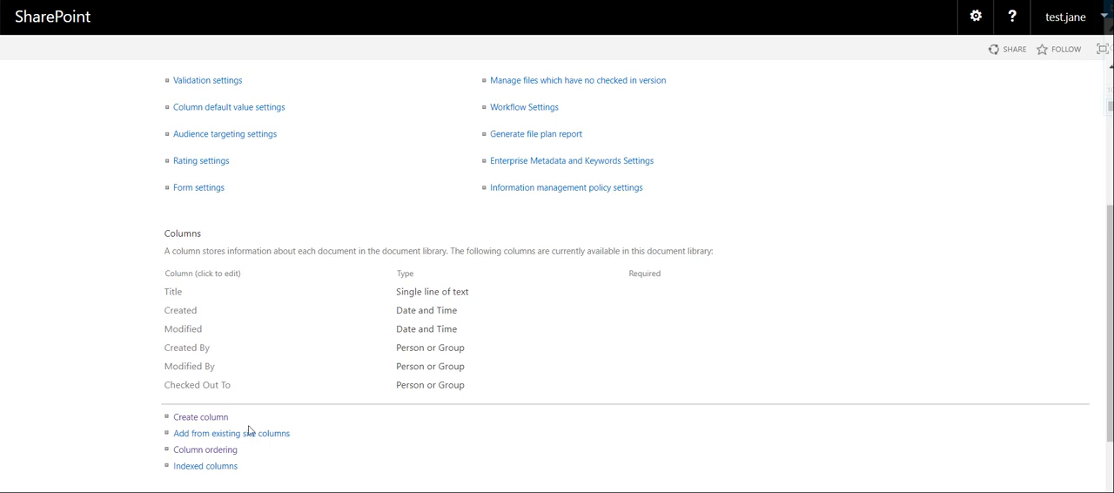
scroll(252, 430, "down", 1)
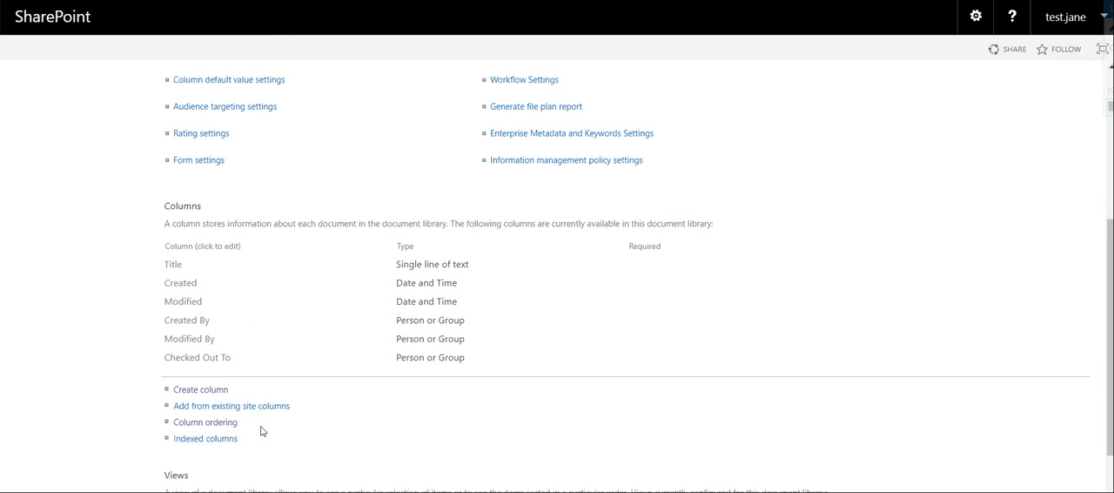
left_click(217, 387)
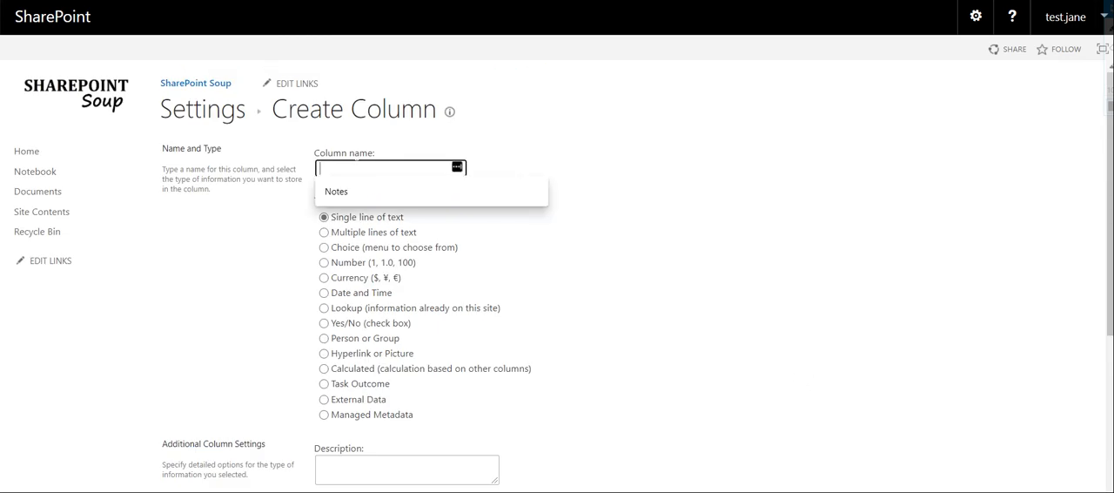
Name the new column Notes and set its information type to Multiple lines of text
left_click(379, 134)
left_click(374, 168)
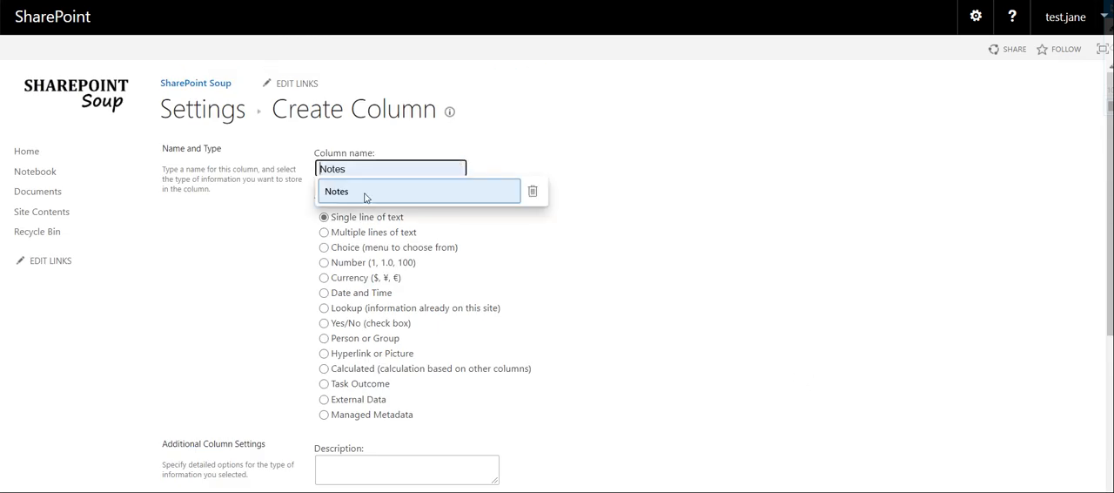
left_click(359, 193)
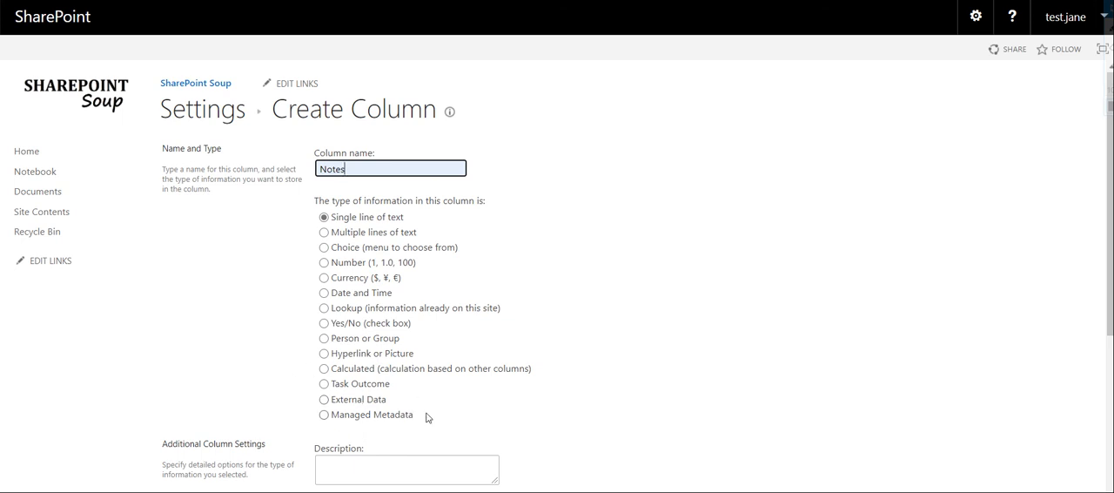
left_click(325, 233)
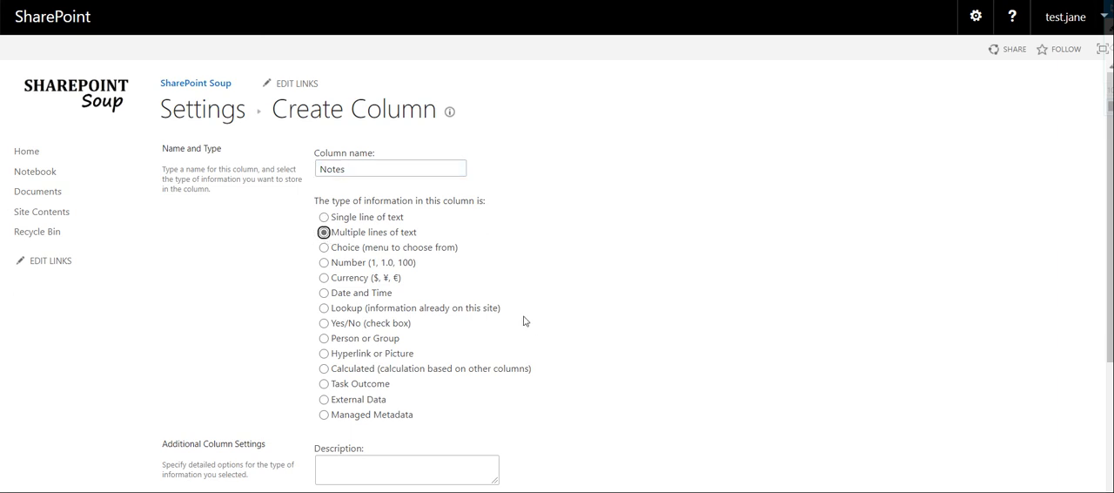
Enter "Optional: Enter your notes here." as the Notes column's description
scroll(523, 248, "down", 2)
scroll(525, 248, "down", 1)
left_click(474, 252)
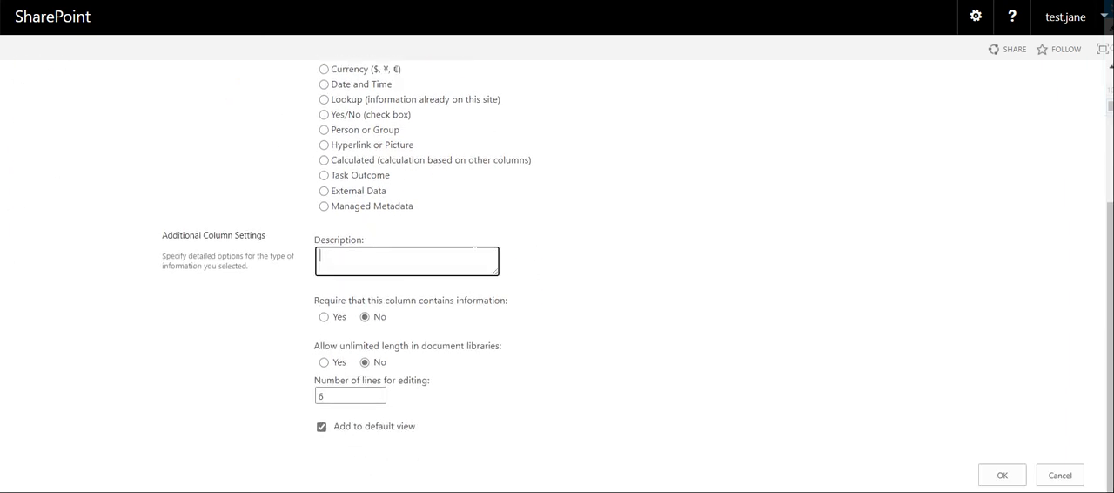
type("Opiti")
key("BackSpace")
type("tional enter")
key("BackSpace")
key("BackSpace")
key("BackSpace")
key("BackSpace")
key("BackSpace")
key("BackSpace")
key("BackSpace")
type("ional: Enter your notes here.")
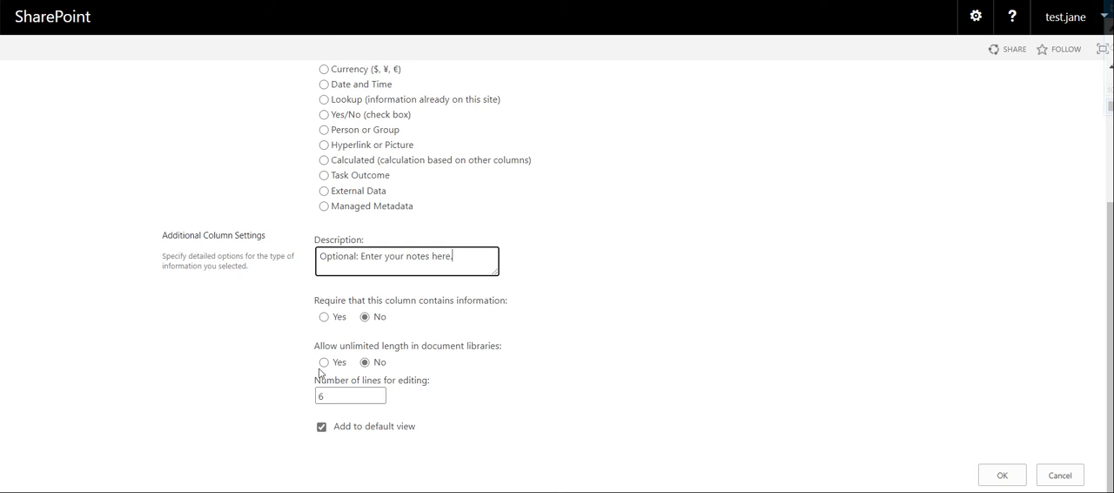
Leave the Notes column not required, set its number of lines for editing to 5, and create the column
left_click_drag(323, 299, 516, 306)
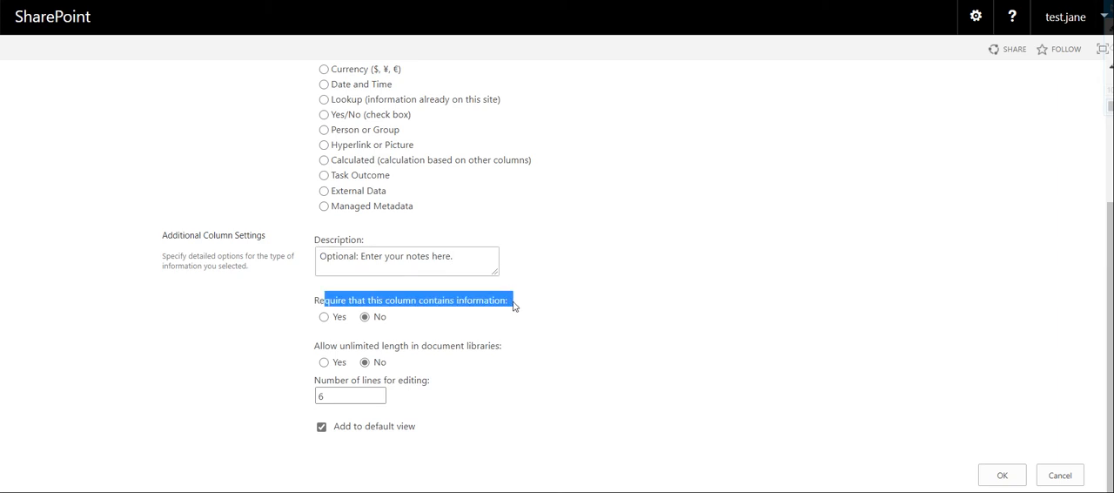
left_click(366, 321)
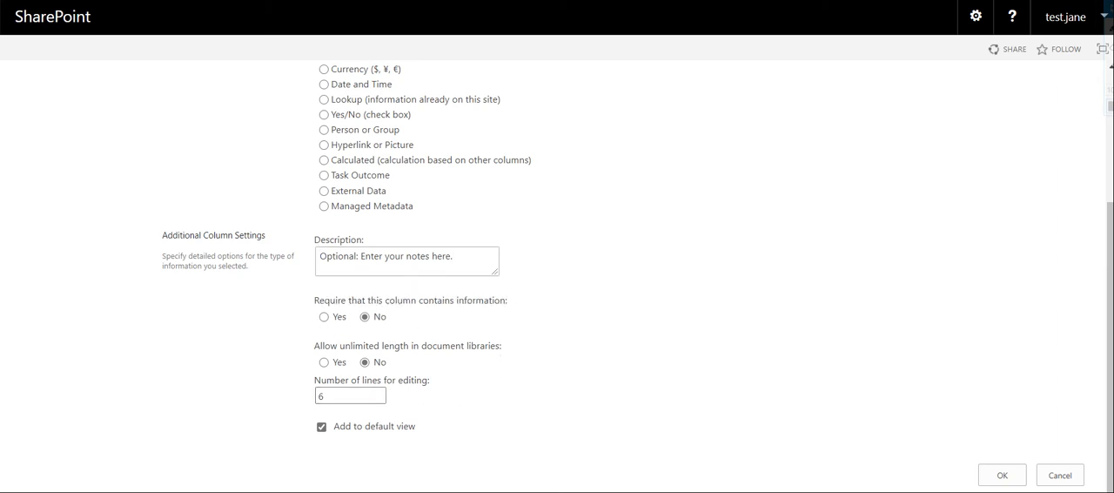
left_click_drag(339, 398, 315, 395)
type("5")
left_click(480, 433)
left_click(998, 475)
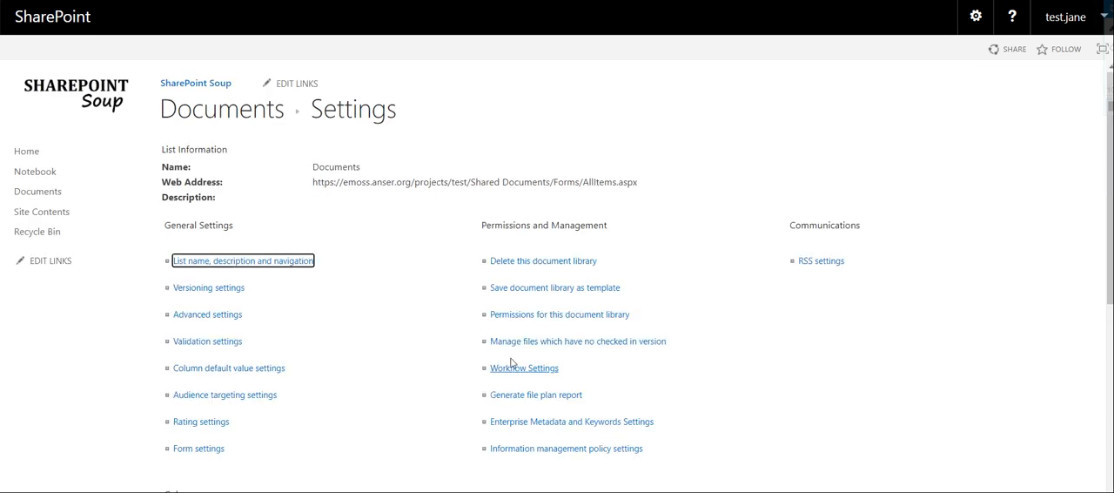
Return to the Documents library and upload the Word file New from the documents folder inside SpSoup
left_click(235, 112)
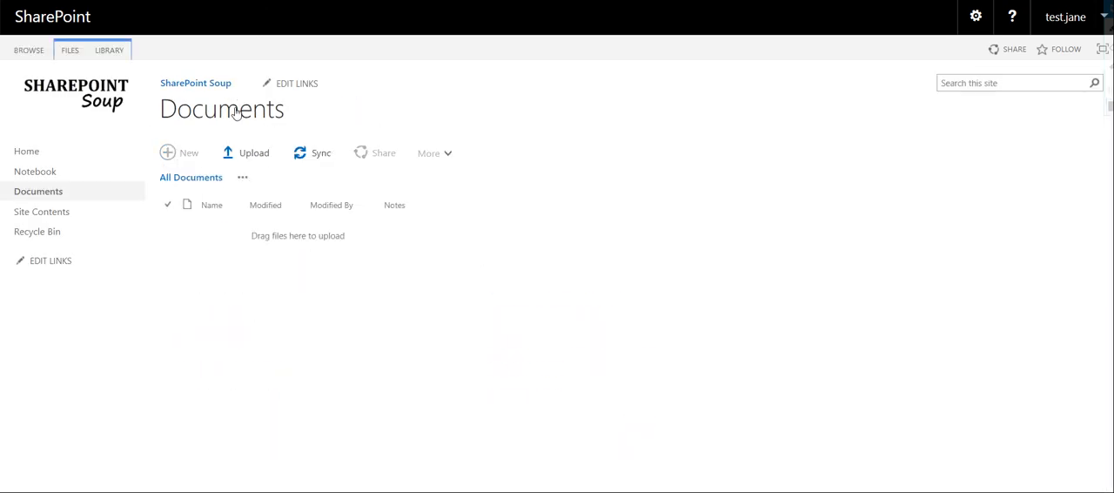
left_click_drag(376, 206, 404, 208)
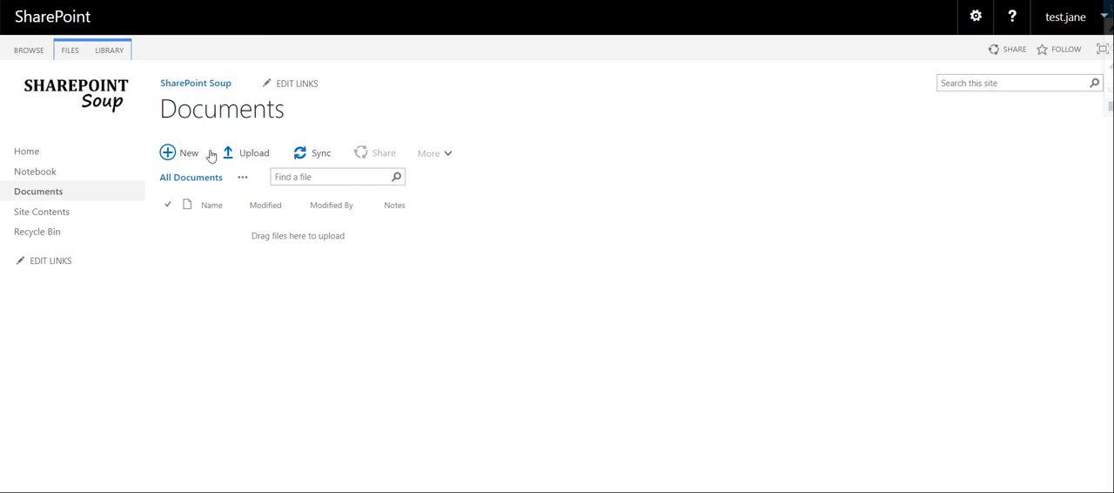
left_click(256, 158)
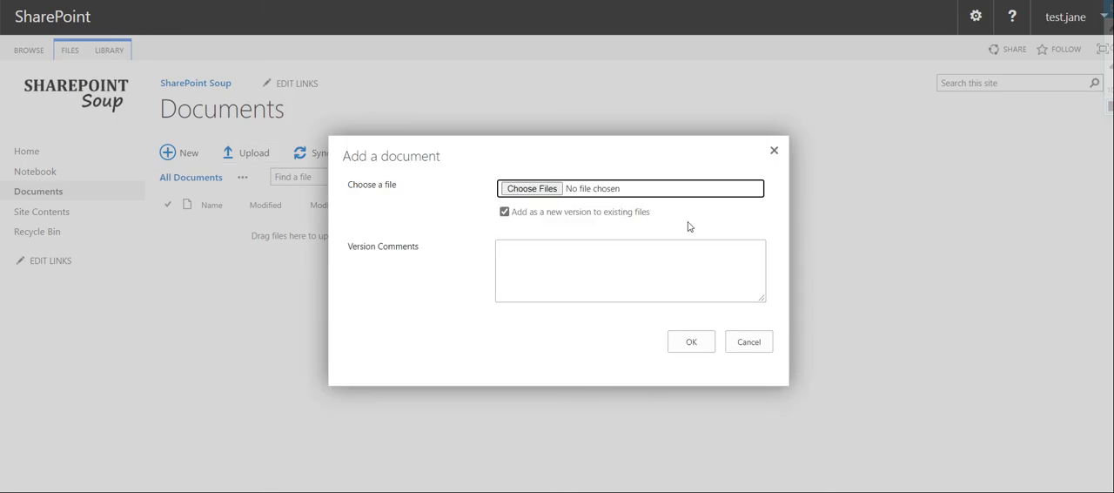
left_click(546, 190)
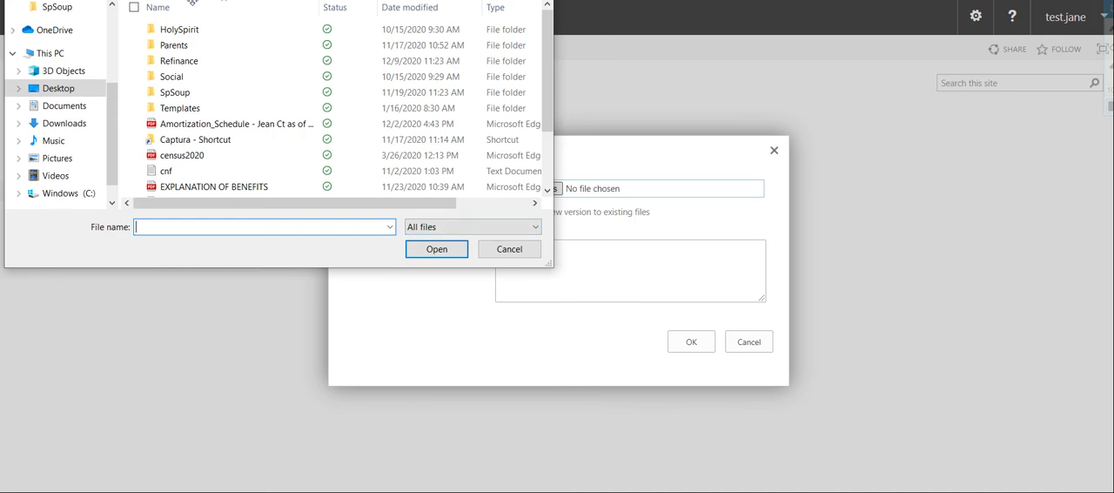
scroll(68, 165, "down", 1)
scroll(69, 166, "down", 1)
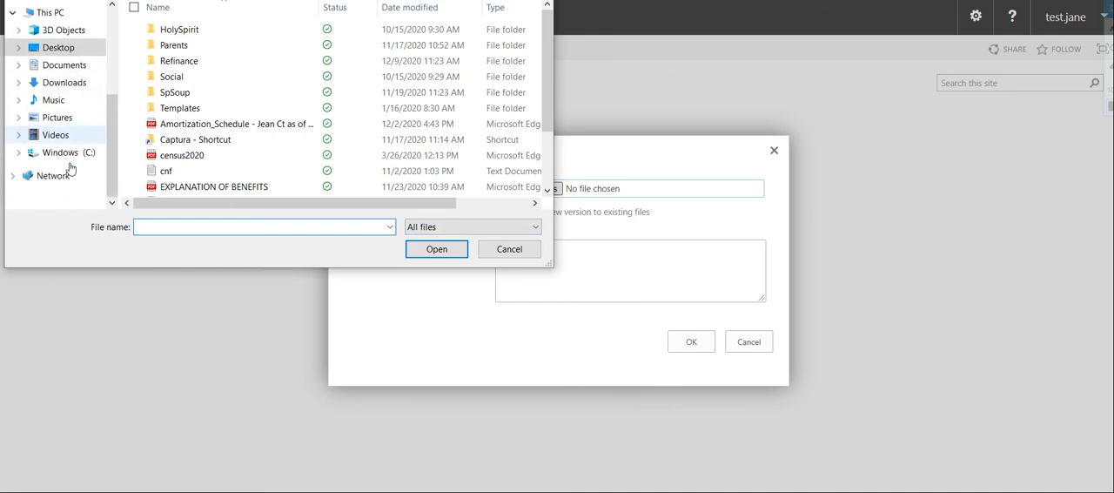
scroll(70, 167, "up", 4)
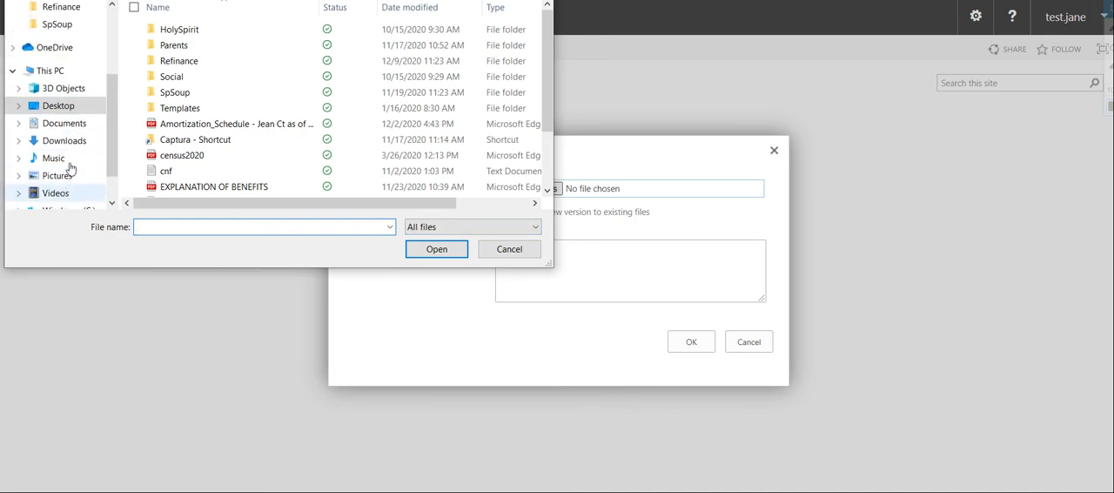
left_click(56, 43)
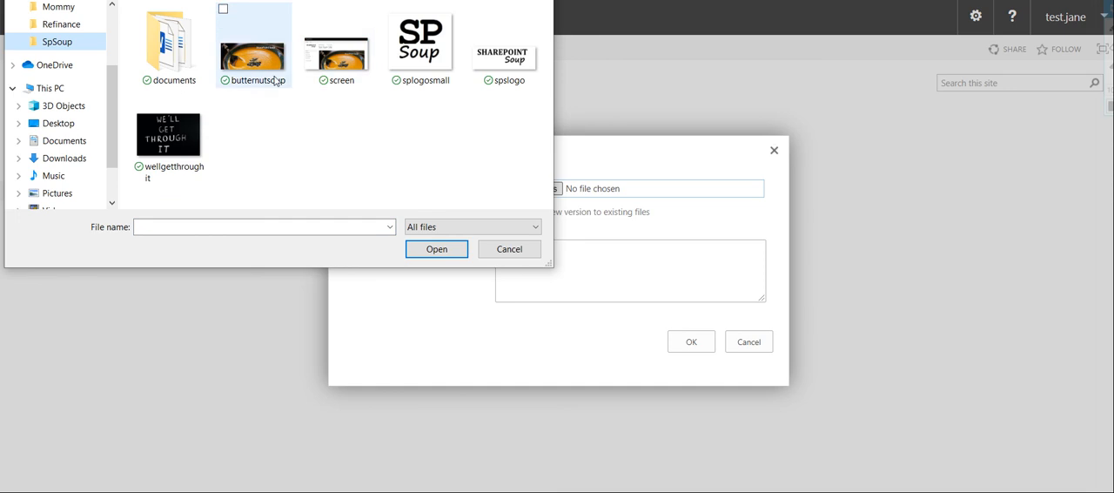
double_click(174, 63)
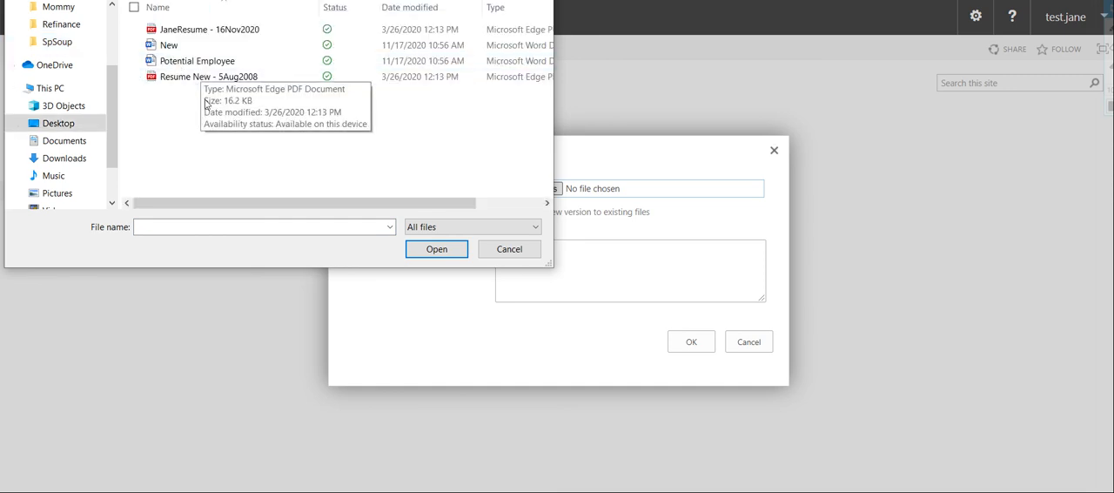
left_click(181, 51)
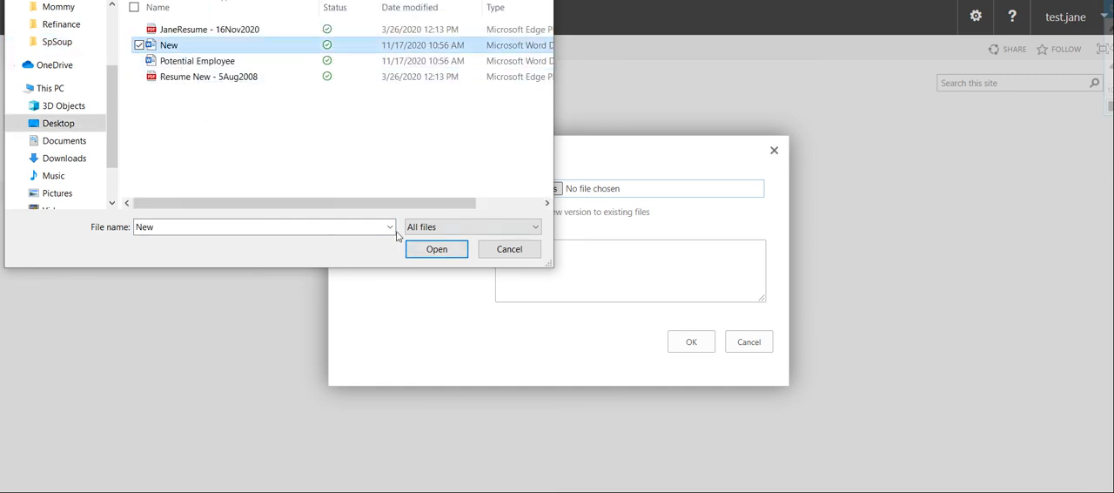
left_click(450, 251)
left_click(691, 341)
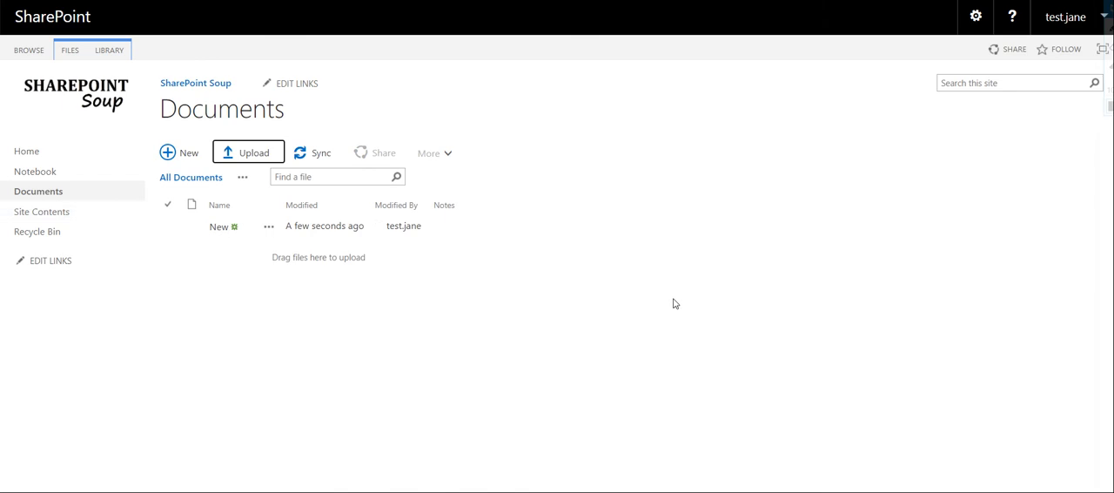
Edit the properties of the file New, entering "New document." as its Notes, and save them
left_click(168, 232)
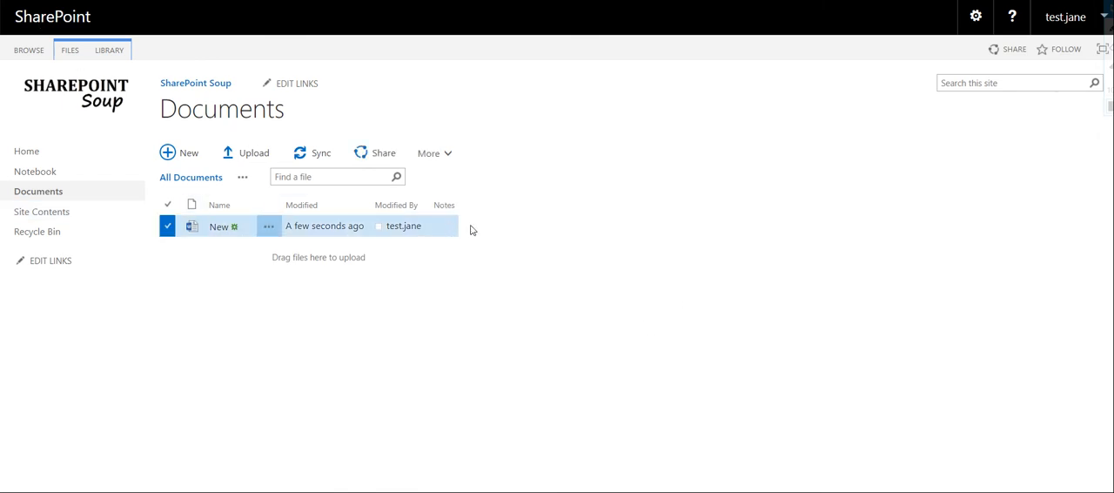
left_click(78, 51)
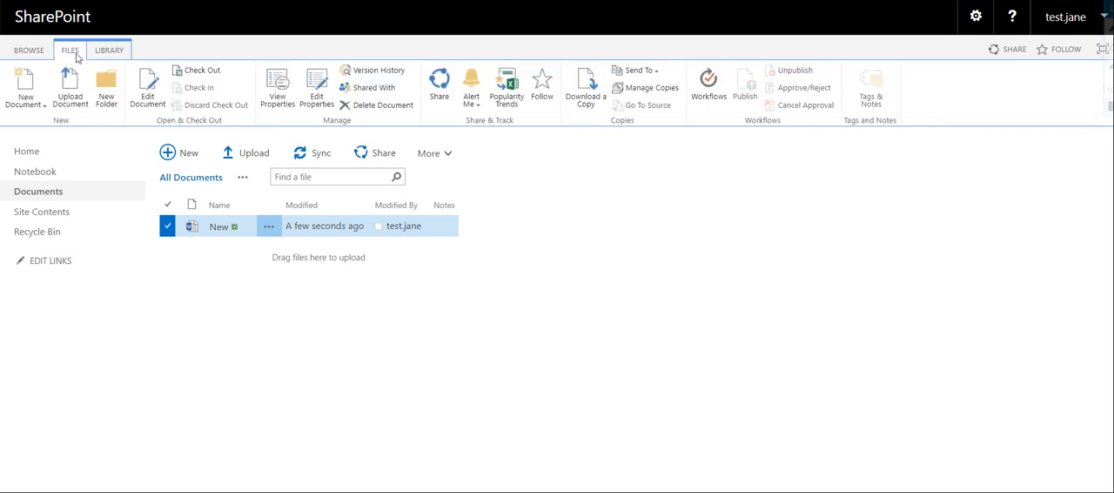
left_click(318, 101)
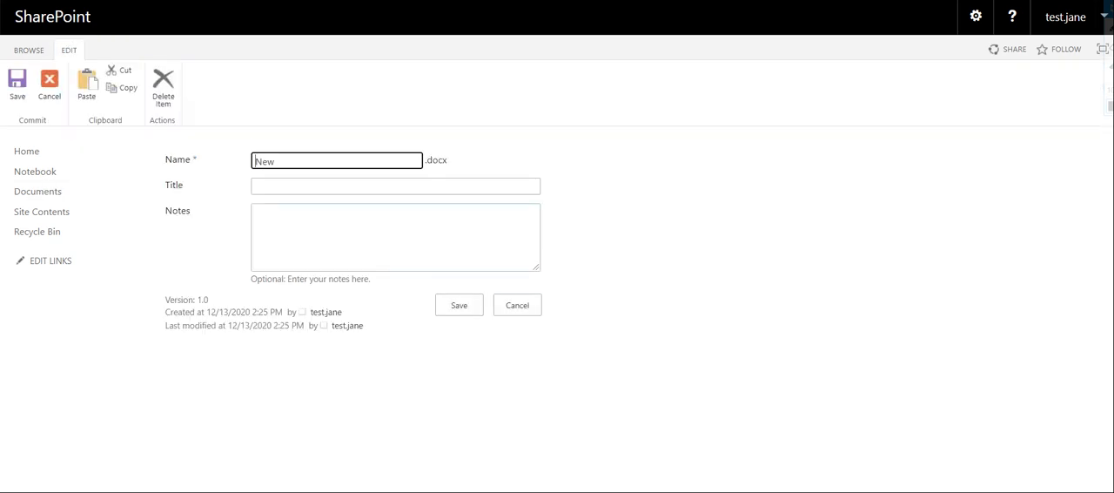
left_click(501, 233)
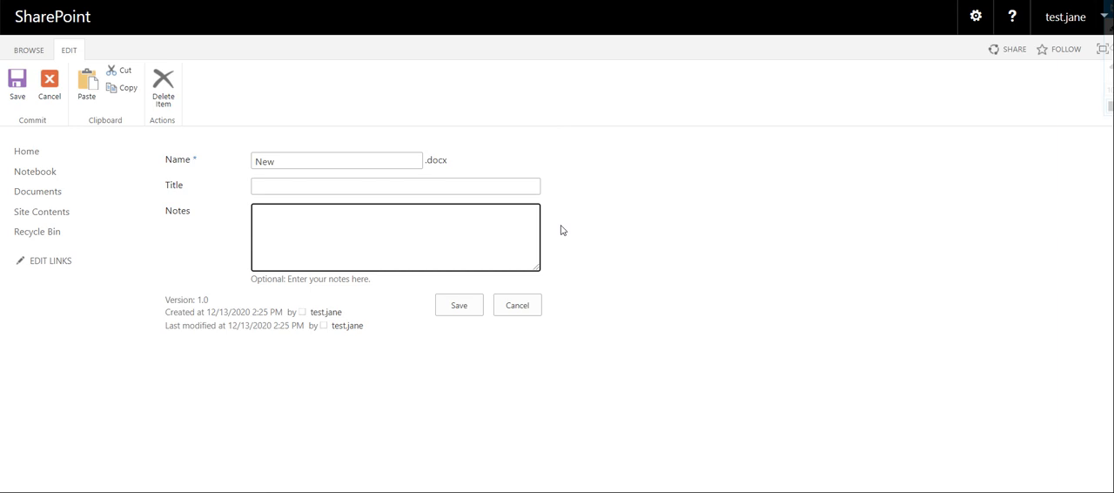
type("New document.")
left_click(459, 309)
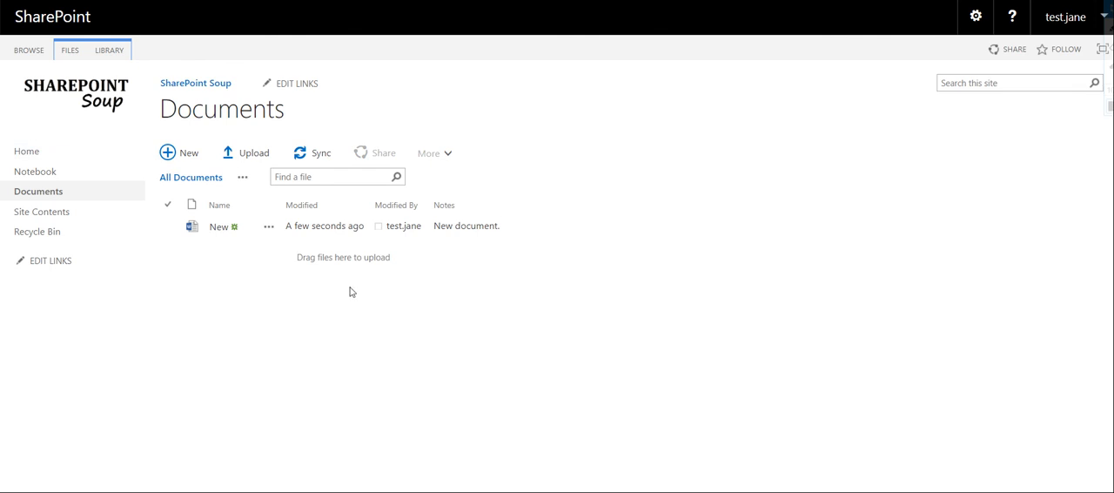
Start a new column in the Documents library settings, named Category and of type Choice (menu to choose from)
left_click(122, 52)
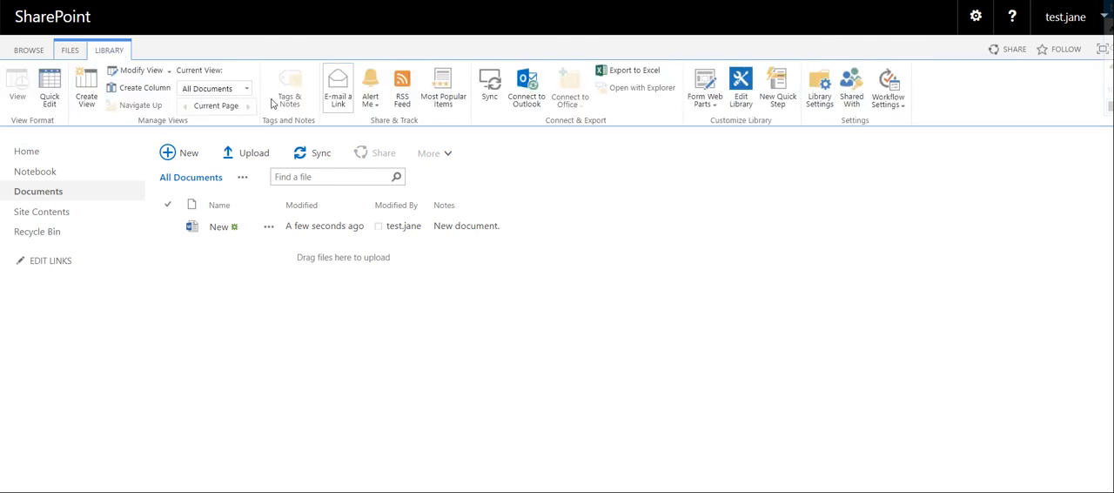
left_click(819, 92)
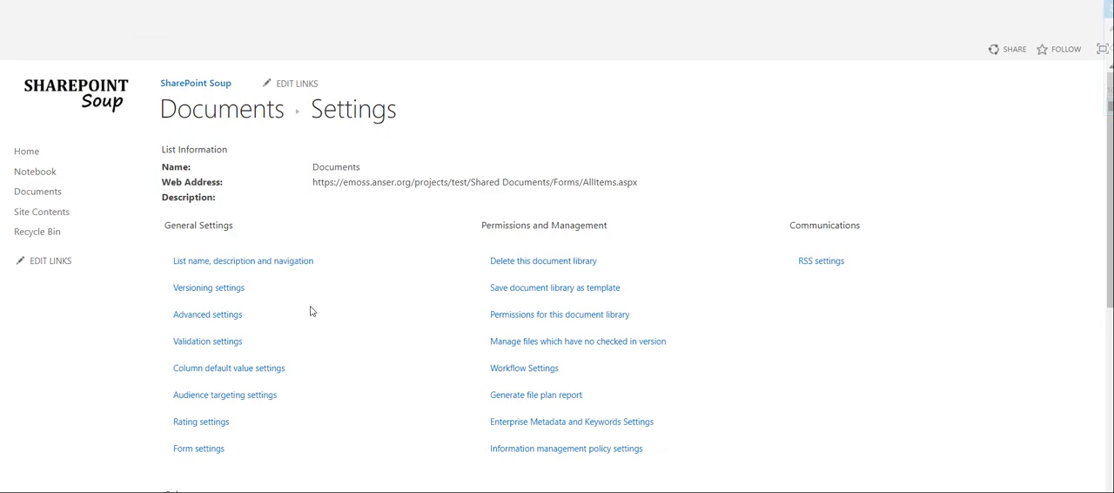
scroll(235, 422, "down", 5)
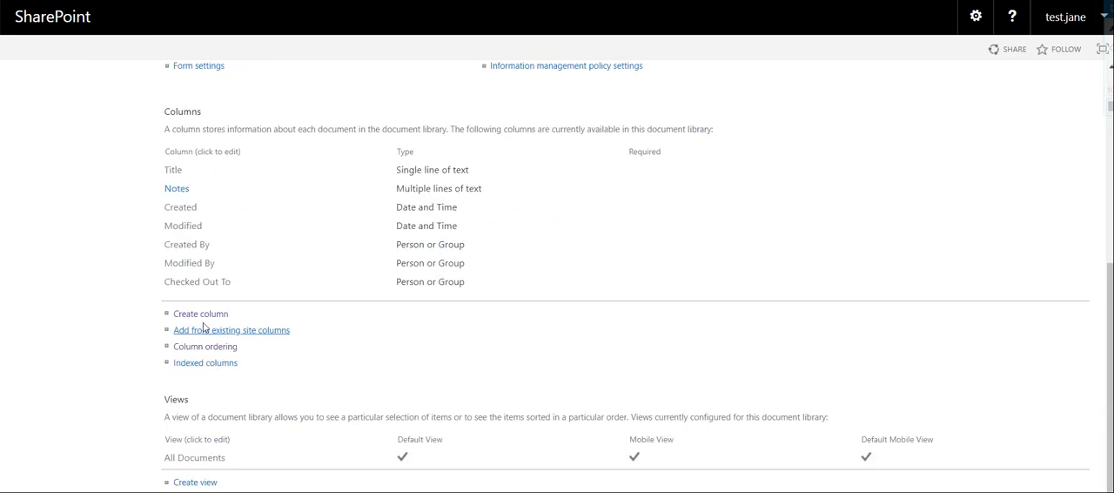
left_click(207, 316)
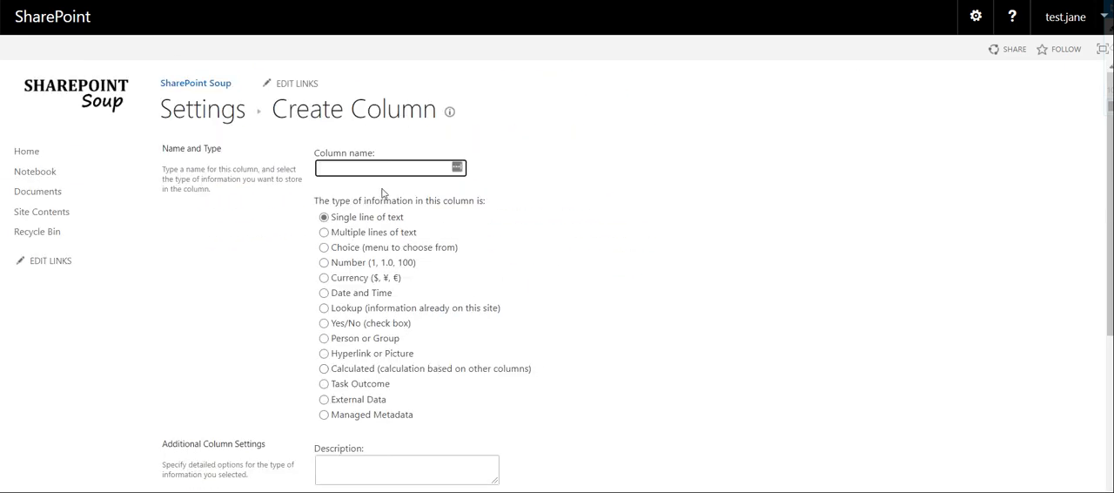
type("Category")
left_click(343, 250)
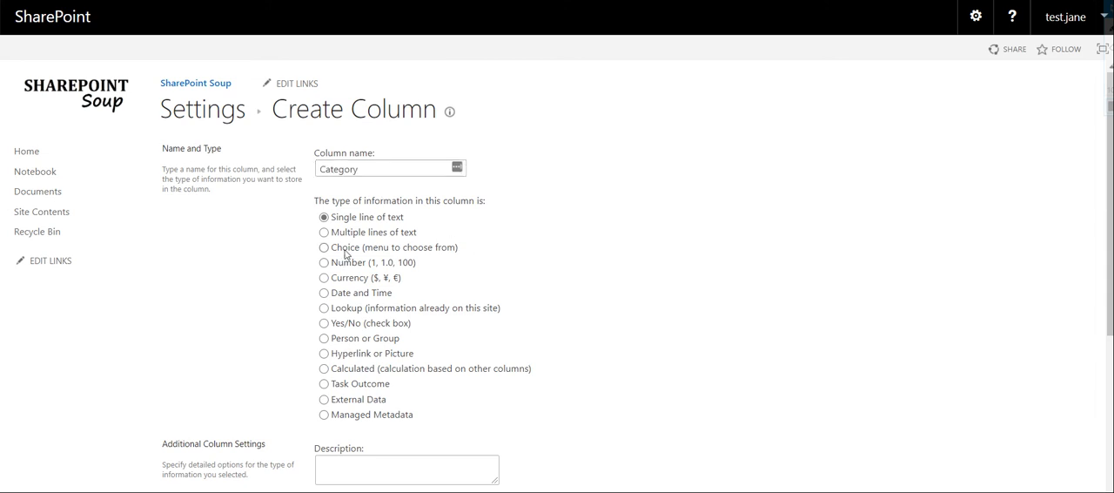
left_click(323, 248)
scroll(323, 251, "down", 2)
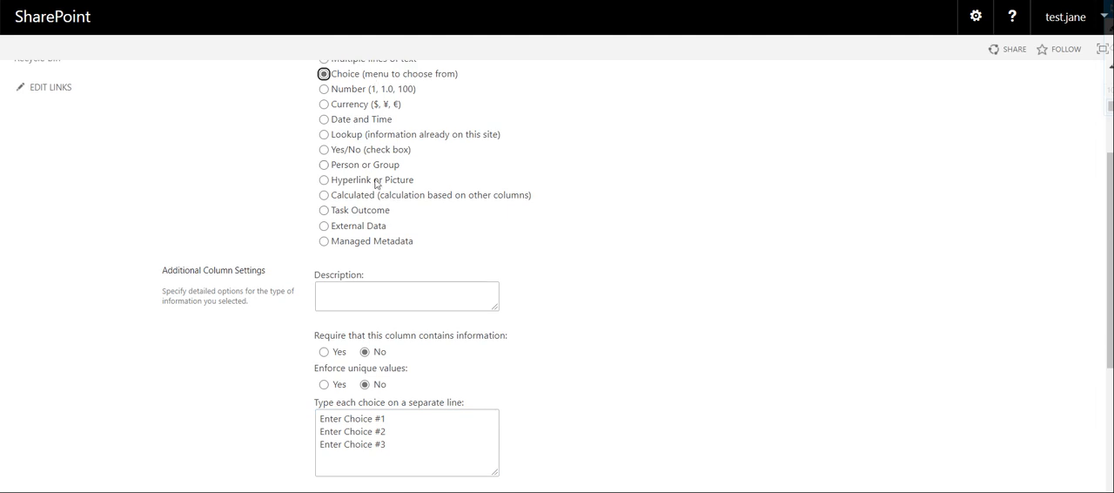
Make the Category column required and replace its placeholder choices with Human Resources, IT and Business Development on separate lines
scroll(376, 183, "down", 2)
left_click(325, 195)
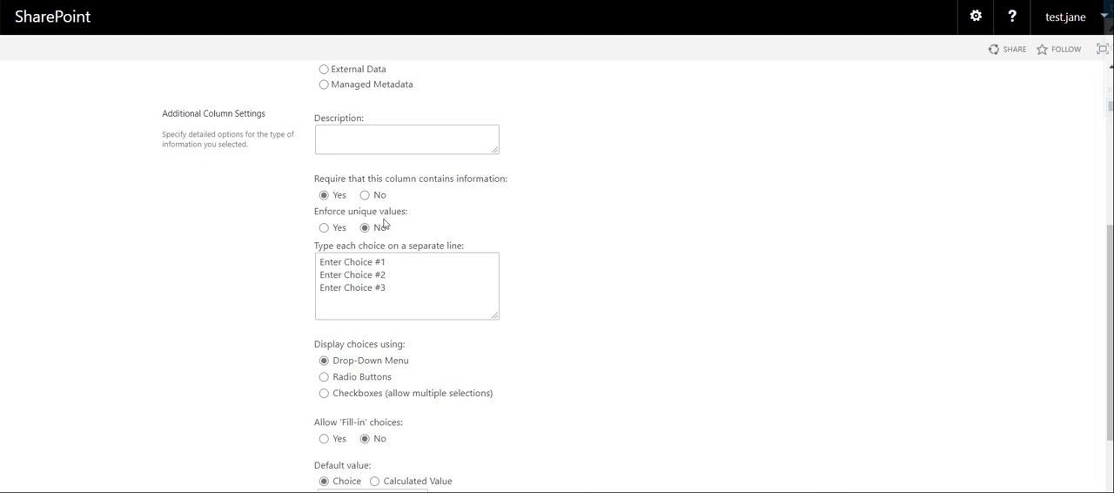
left_click_drag(387, 289, 311, 241)
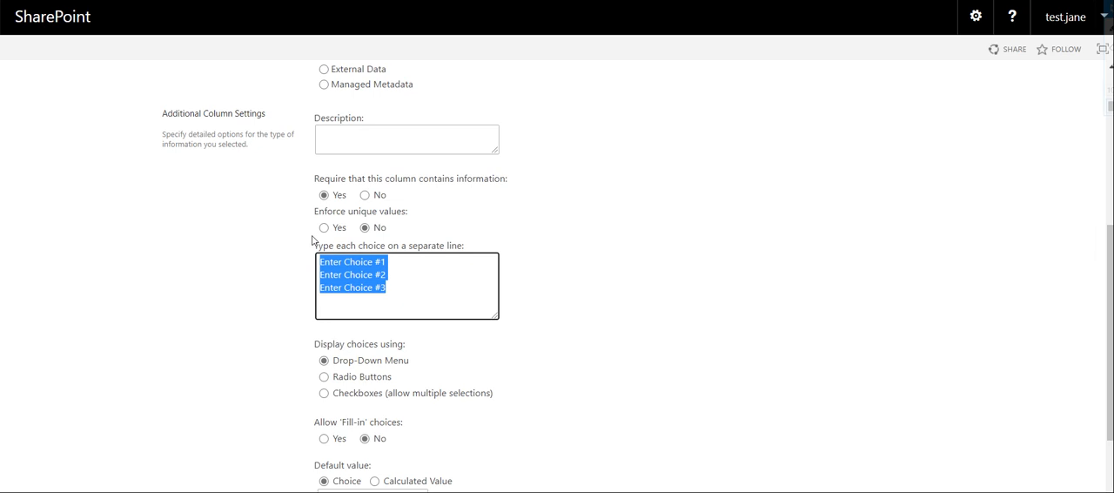
key("Delete")
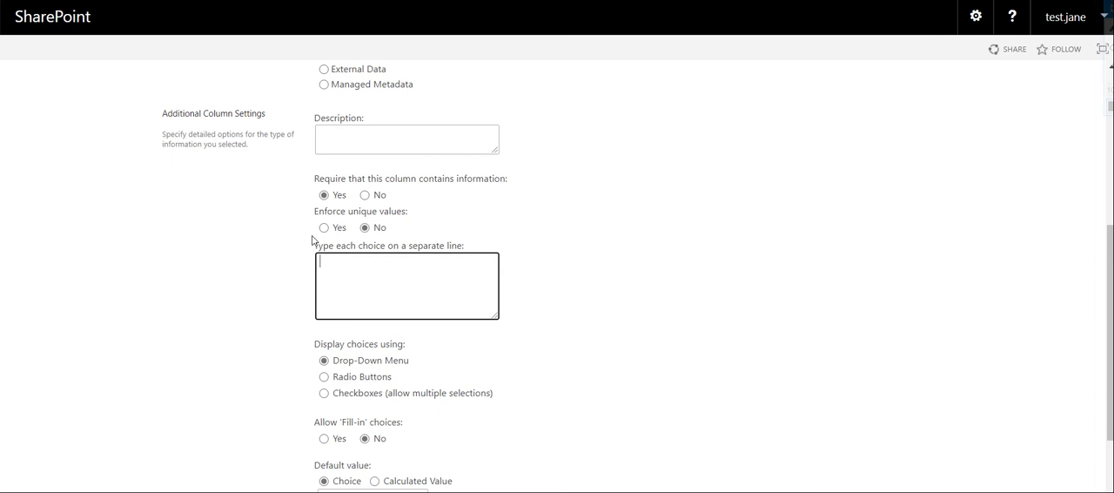
type("Human Resources ")
type("IT")
type(" Business Developjmen")
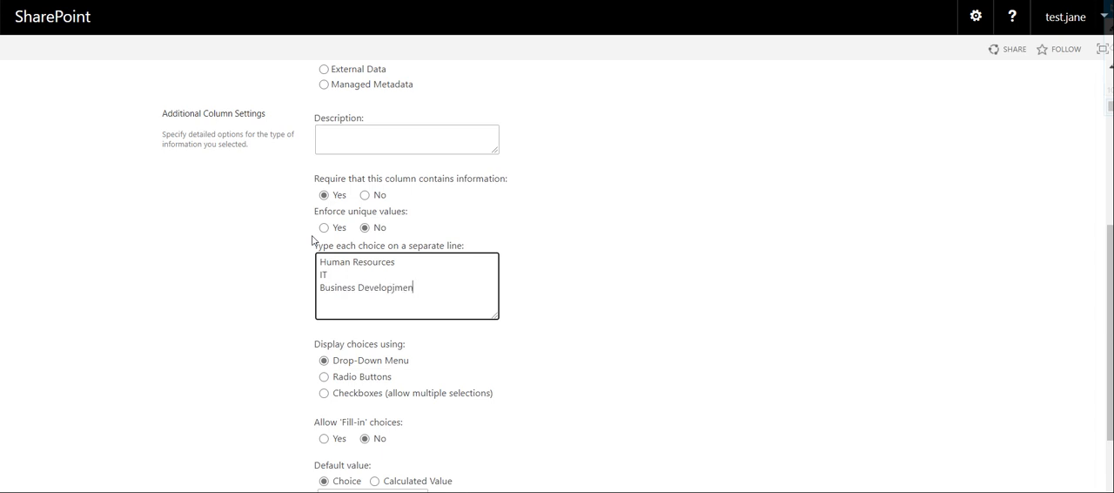
key("BackSpace")
key("BackSpace")
key("BackSpace")
type("pment")
Set the Category column's default value to Human Resources
scroll(490, 293, "down", 1)
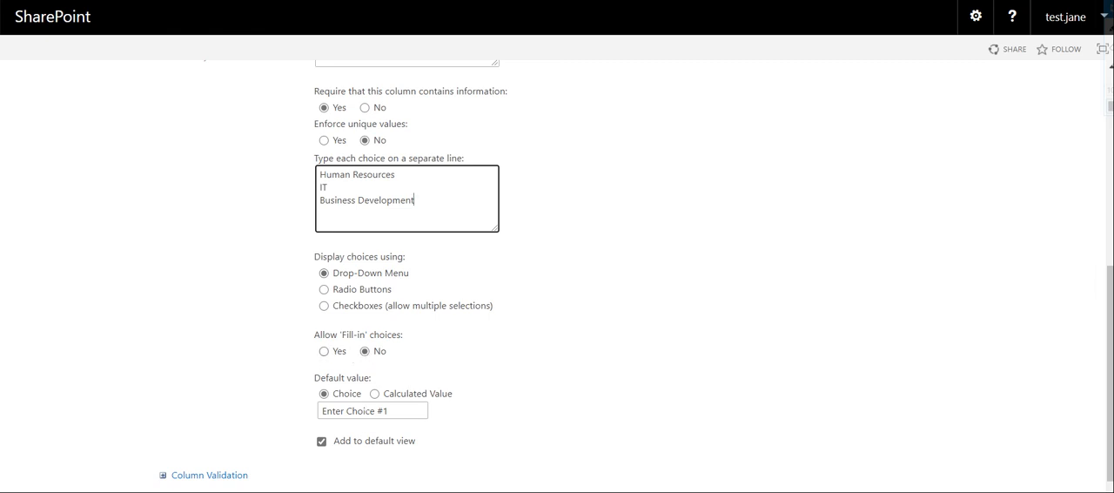
left_click(365, 411)
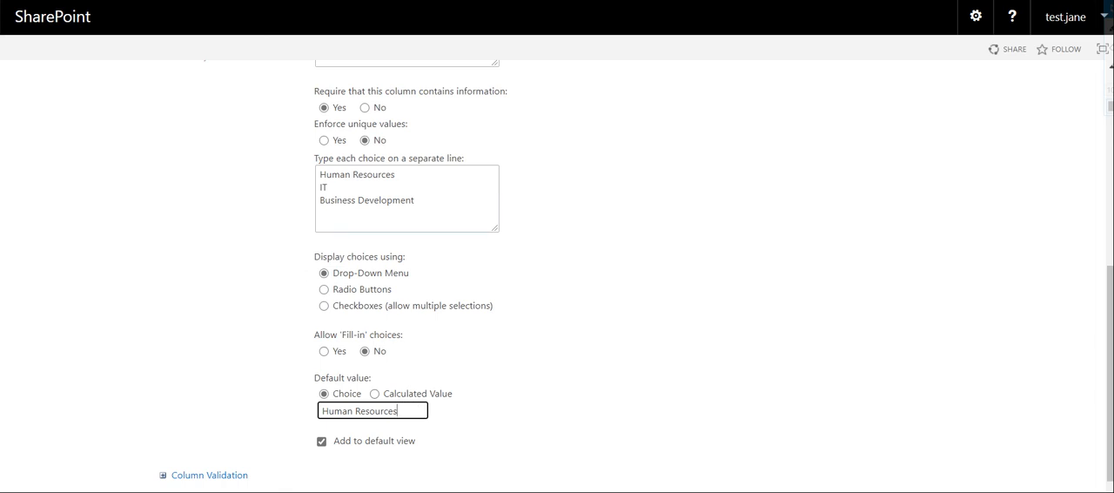
left_click(329, 187)
left_click(398, 415)
Look over the column validation formula and user message options without filling them in, and create the Category column
scroll(539, 422, "down", 1)
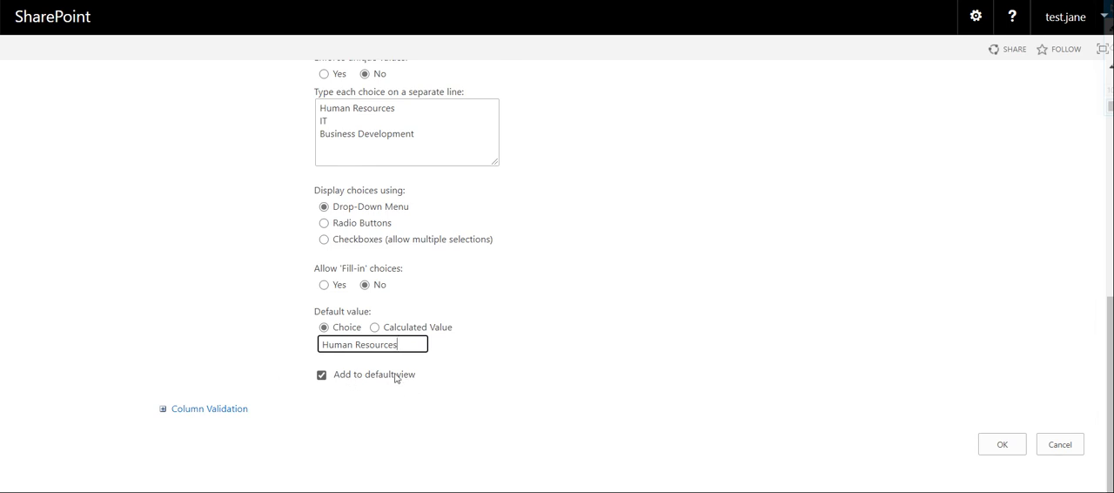
left_click(163, 411)
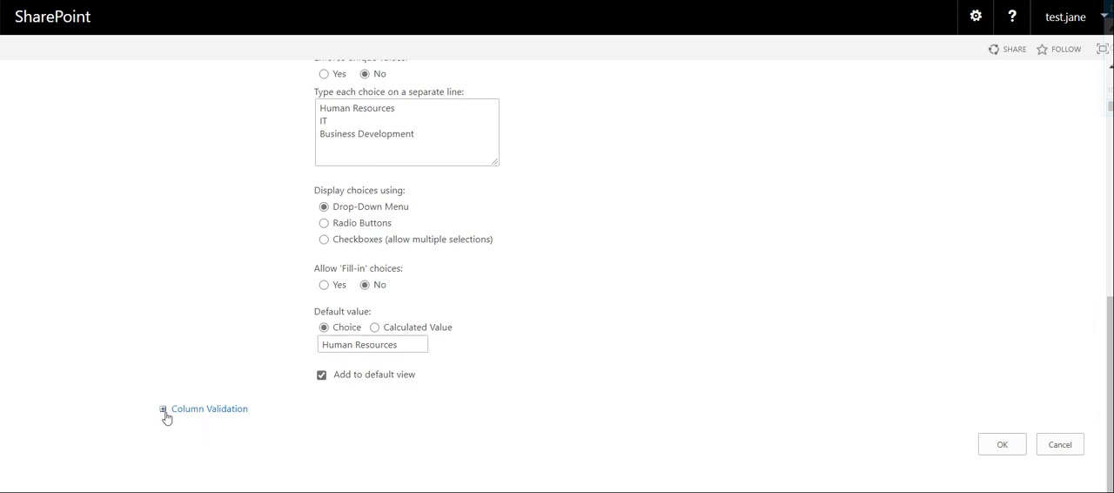
scroll(368, 406, "down", 2)
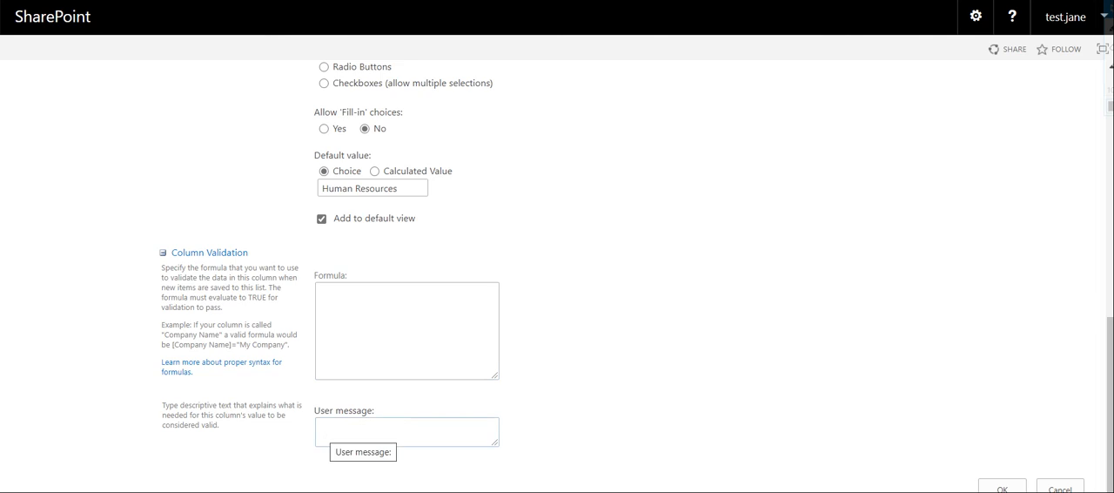
left_click(320, 429)
scroll(892, 406, "down", 1)
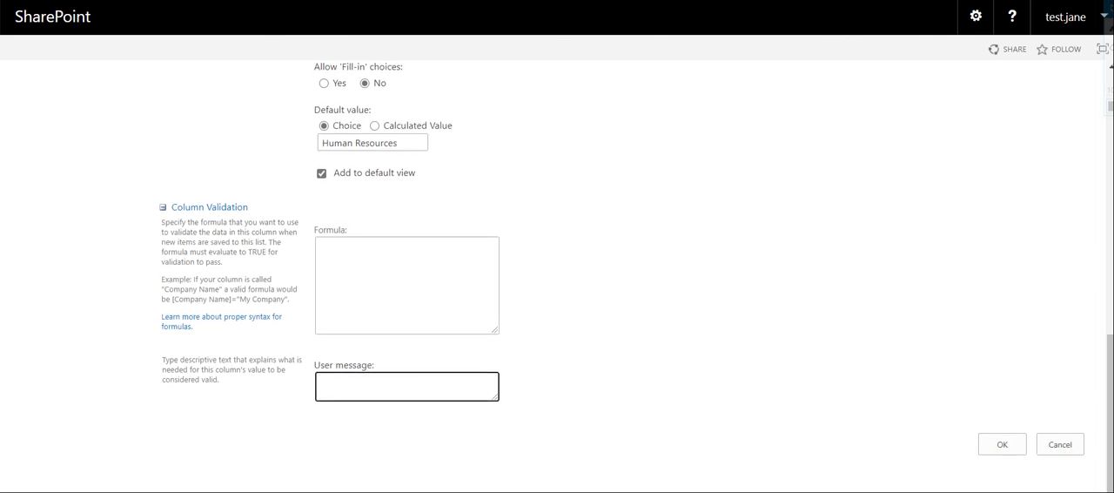
left_click(163, 207)
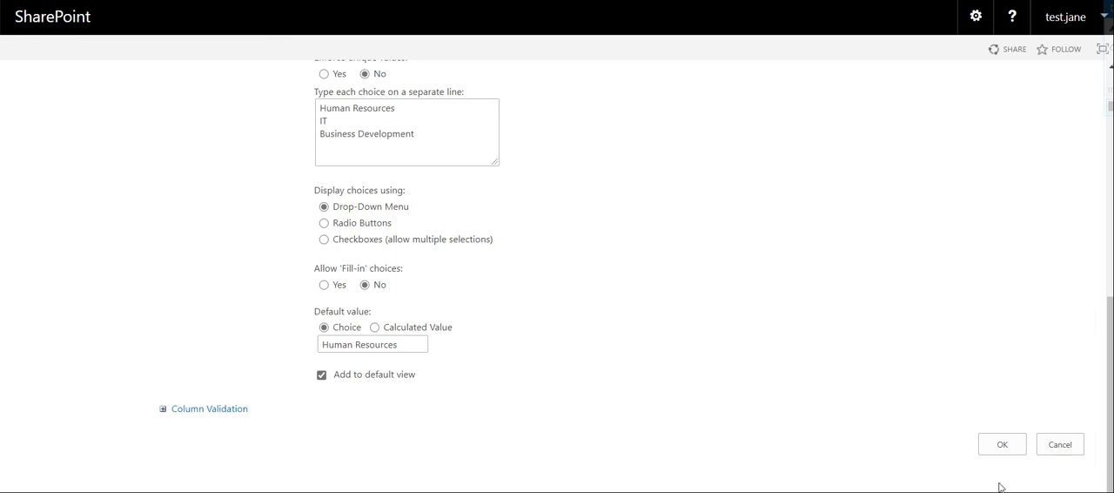
left_click(993, 445)
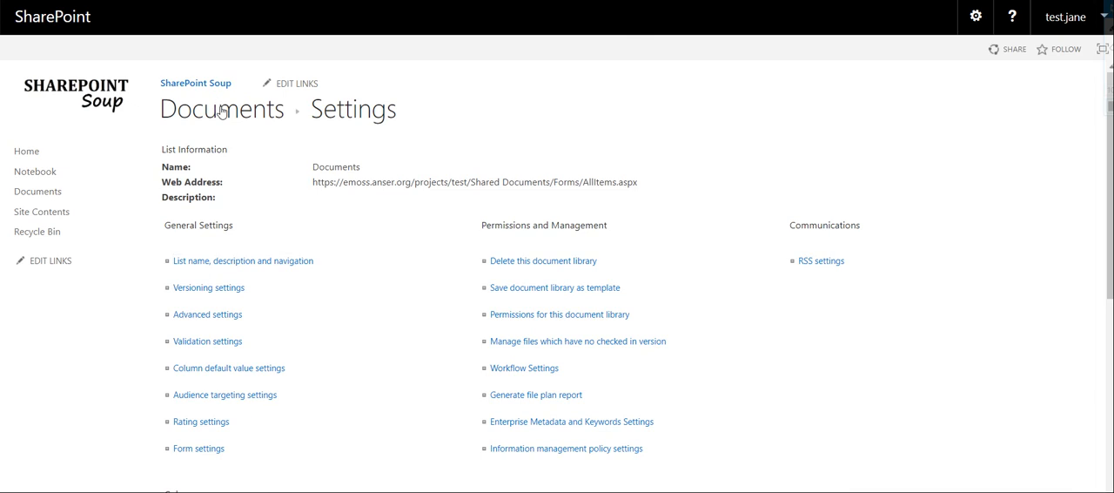
Return to the Documents library, set the Category of the file New to Human Resources, and save its properties
left_click(221, 111)
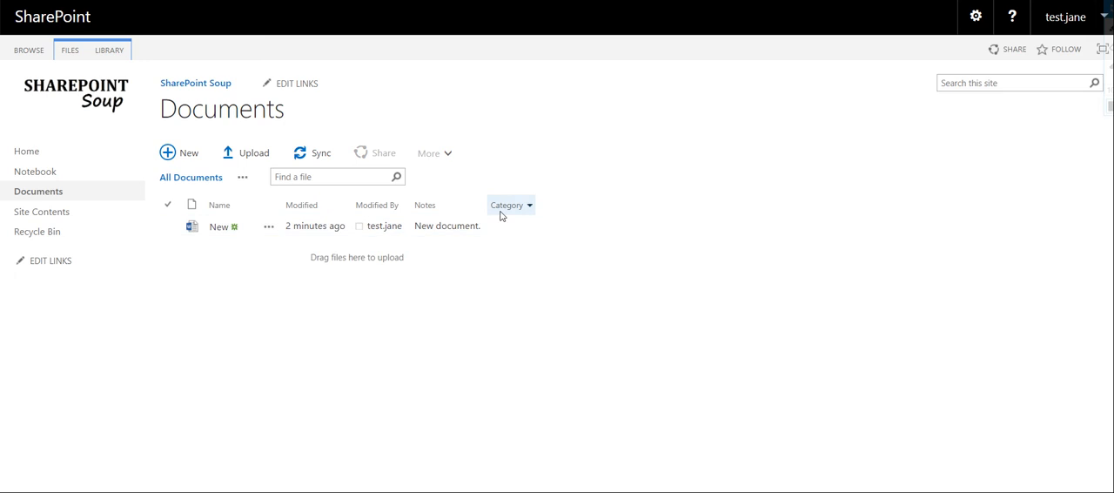
left_click(167, 226)
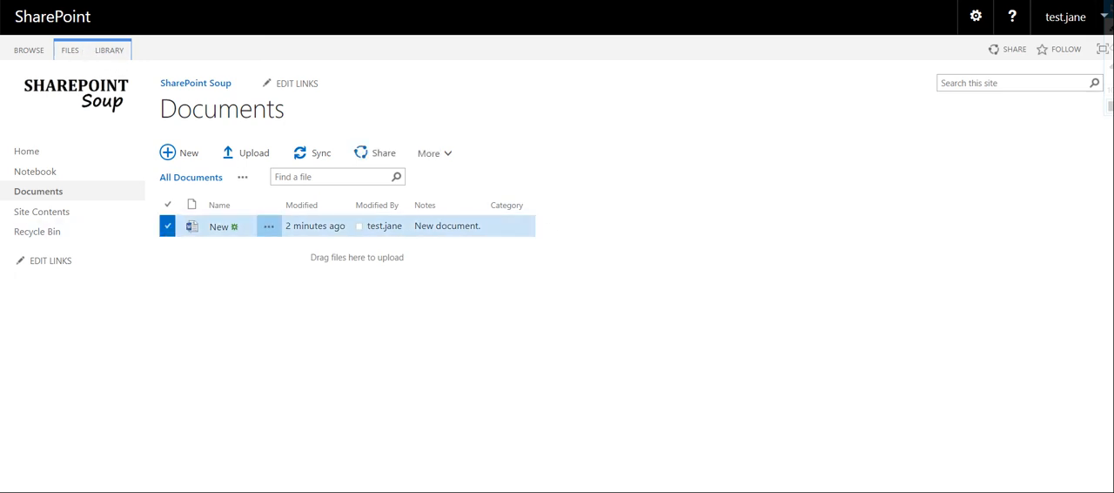
left_click(86, 55)
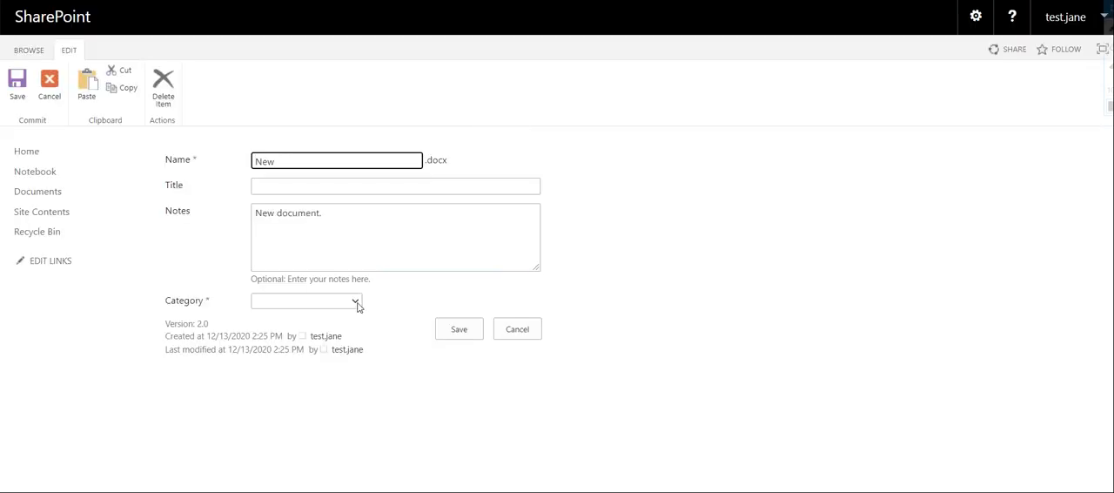
left_click(355, 301)
left_click(338, 334)
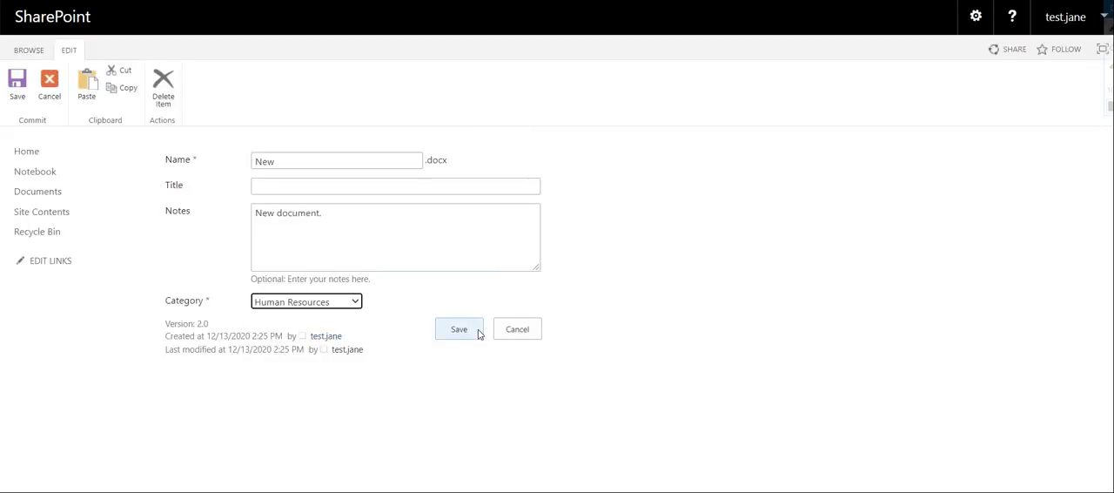
left_click(477, 332)
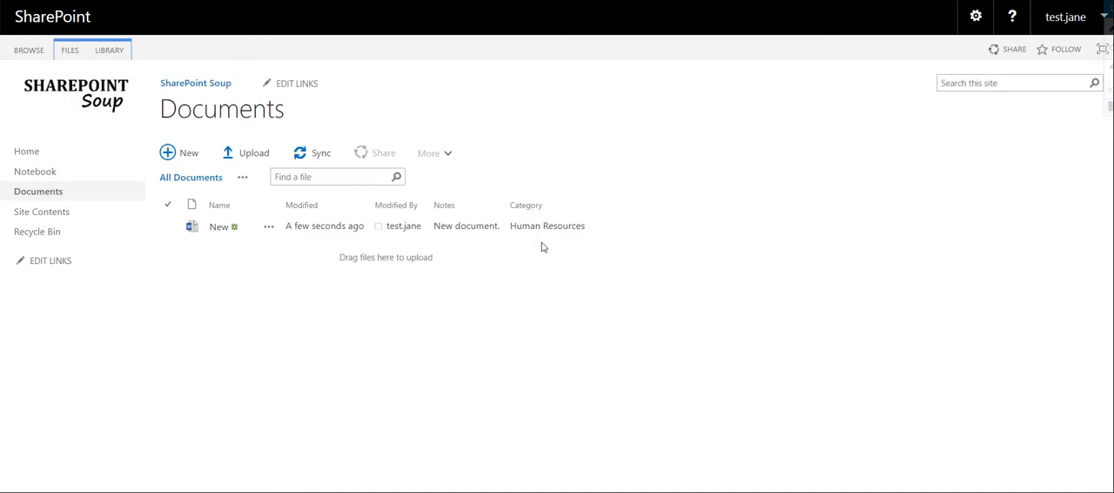
Upload the PDF file Resume New - 5Aug2008 to the Documents library
left_click(246, 154)
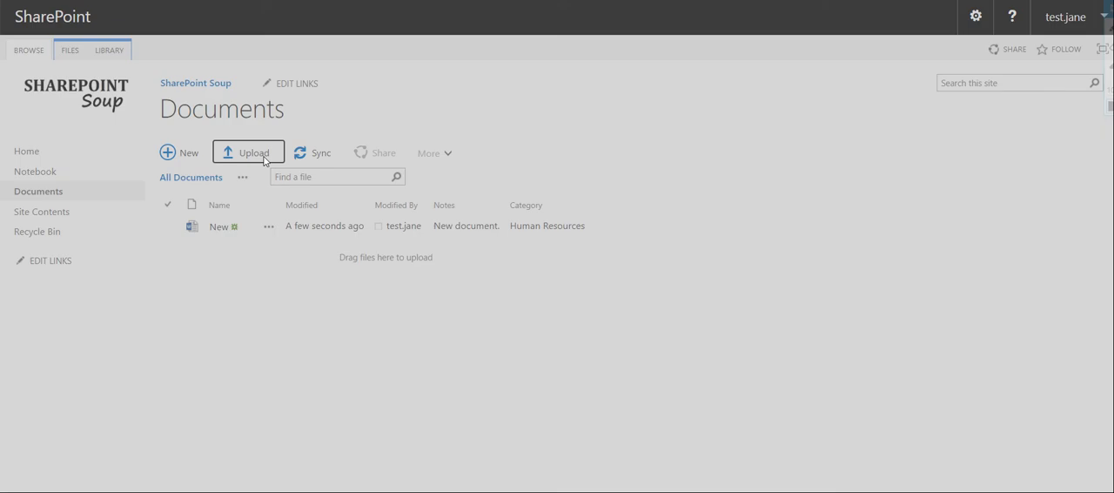
left_click(528, 189)
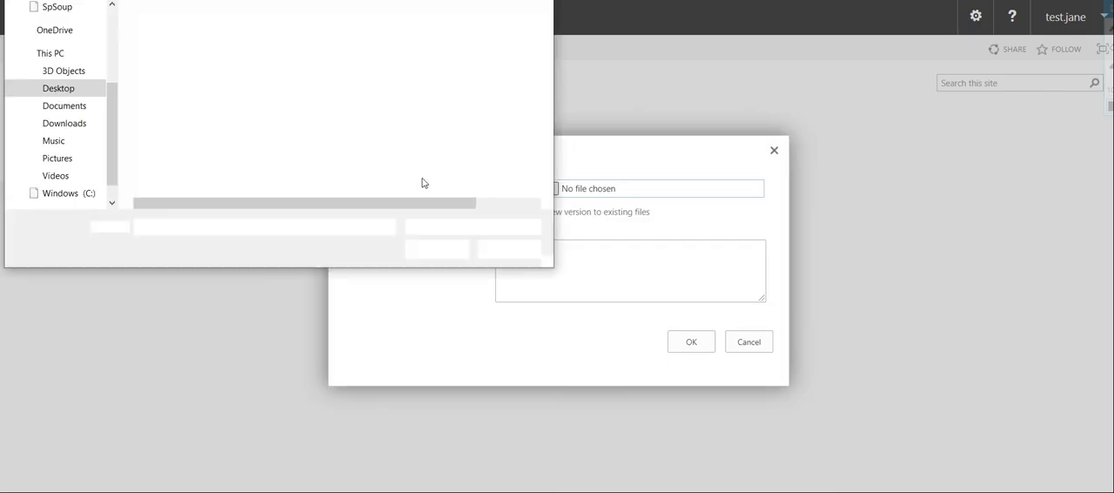
left_click(192, 78)
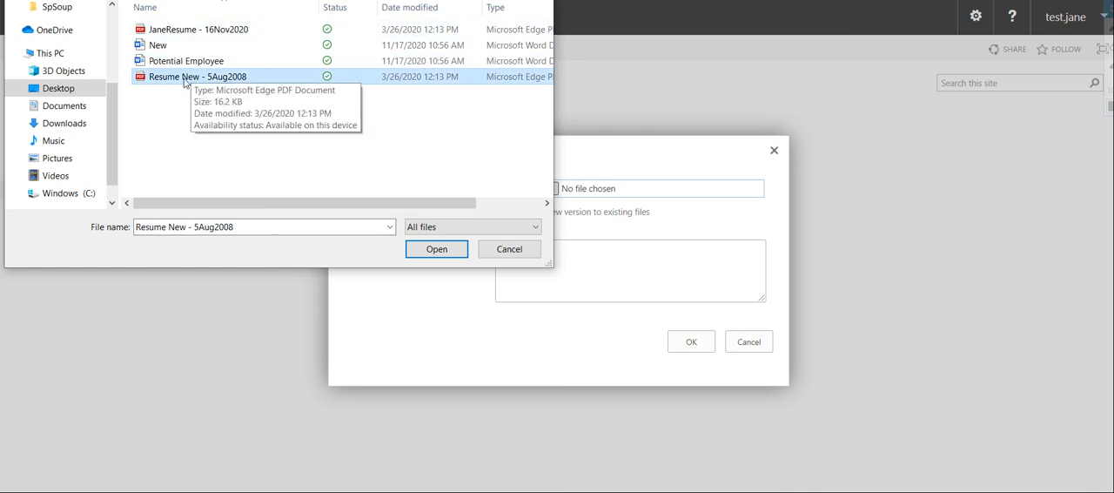
left_click(431, 253)
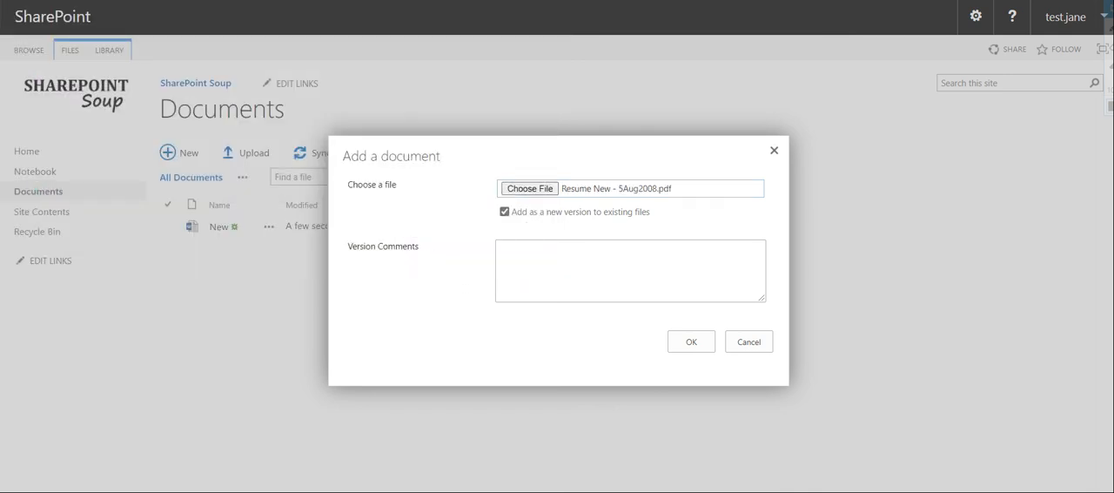
left_click(691, 342)
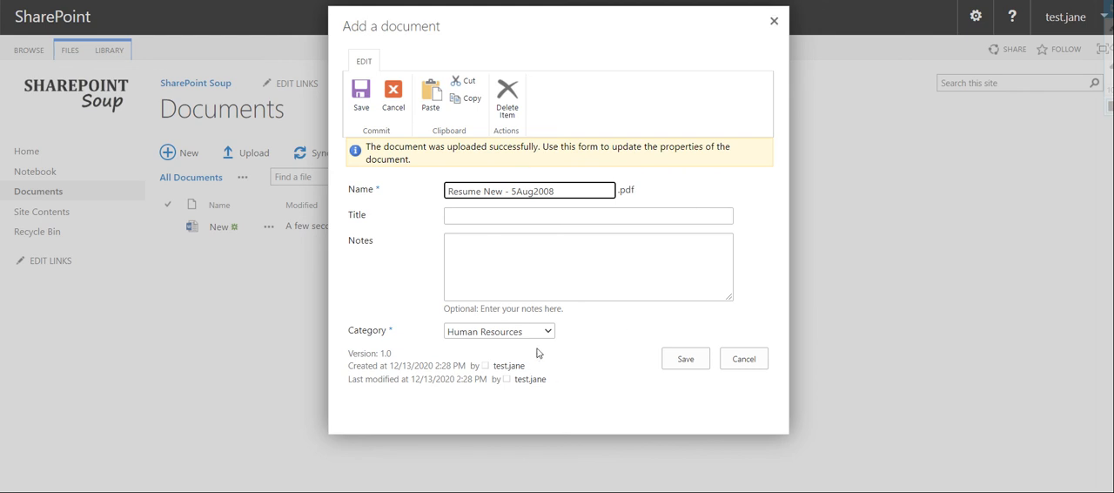
Enter "Old resume" as the uploaded PDF's Notes, rename it Resume - 5Aug2008, choose Human Resources as its Category, and save
left_click(488, 274)
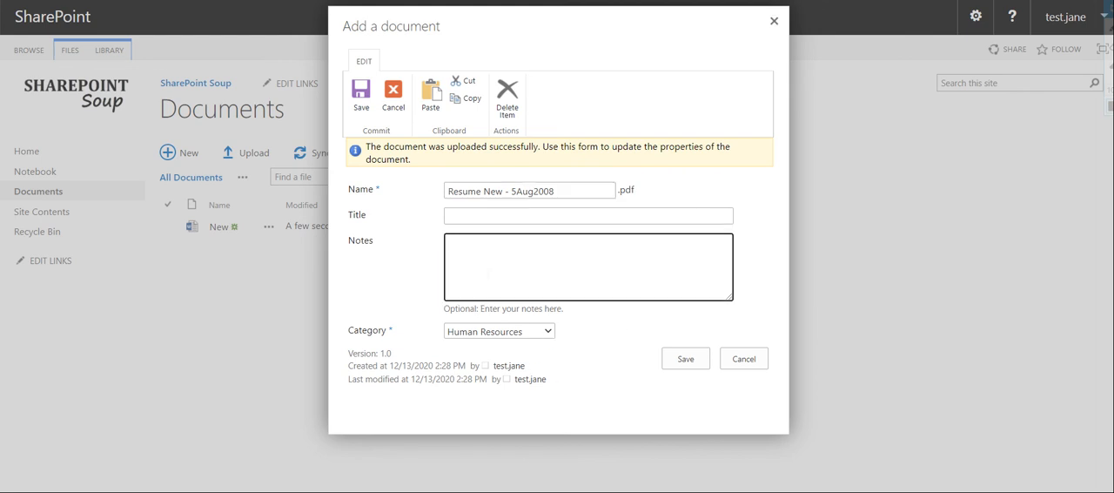
type("Old resume")
double_click(495, 190)
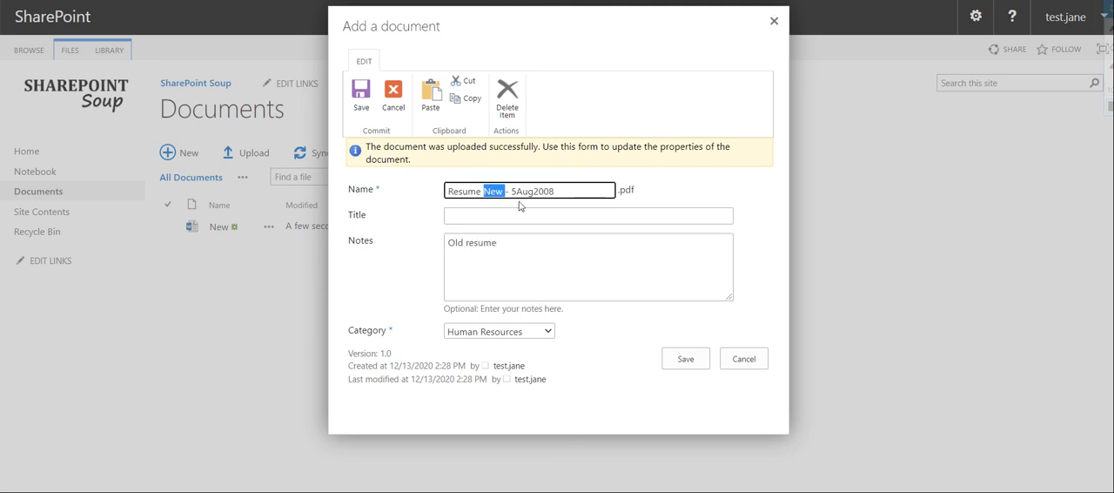
key("BackSpace")
left_click(498, 247)
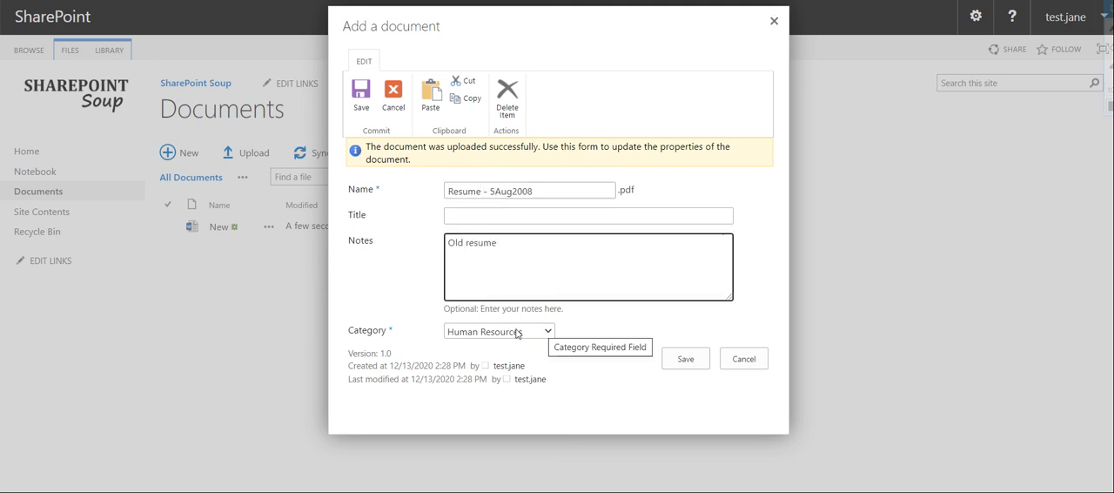
left_click(532, 333)
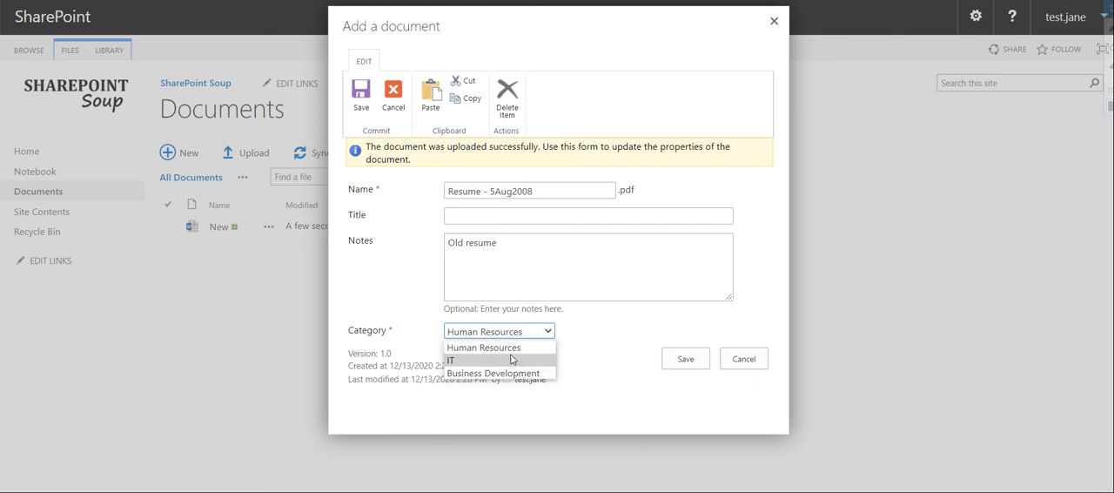
left_click(512, 348)
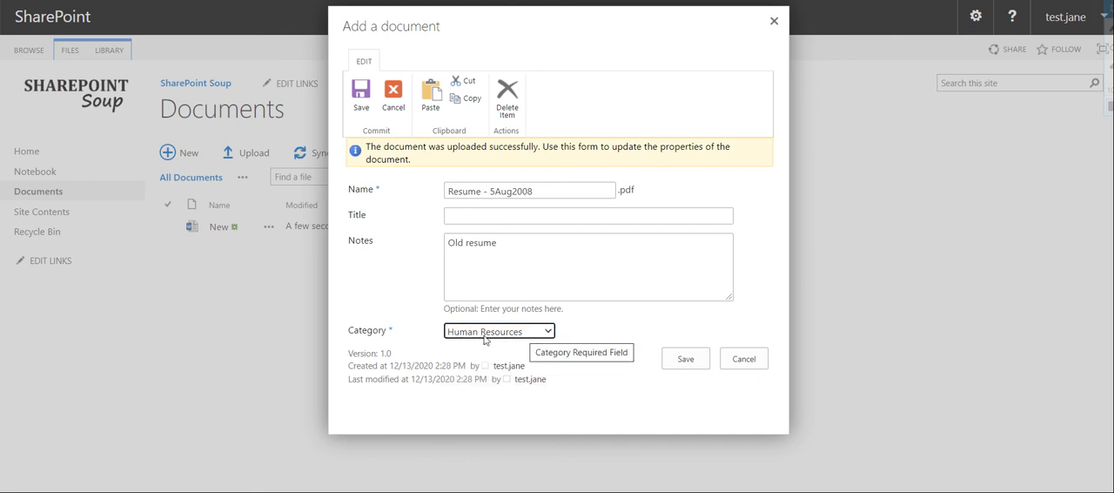
left_click(684, 355)
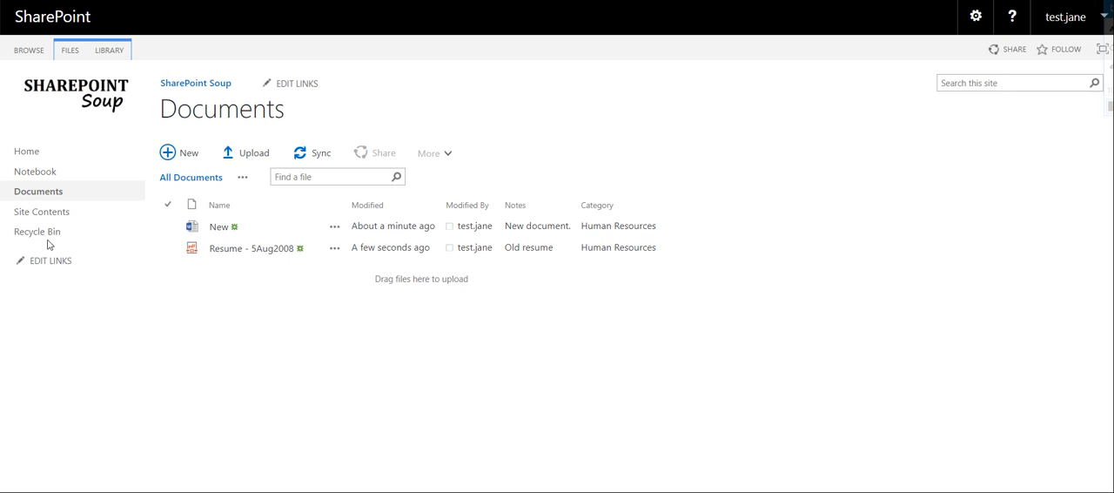
Open the site's home page and look over its Documents section
left_click(51, 151)
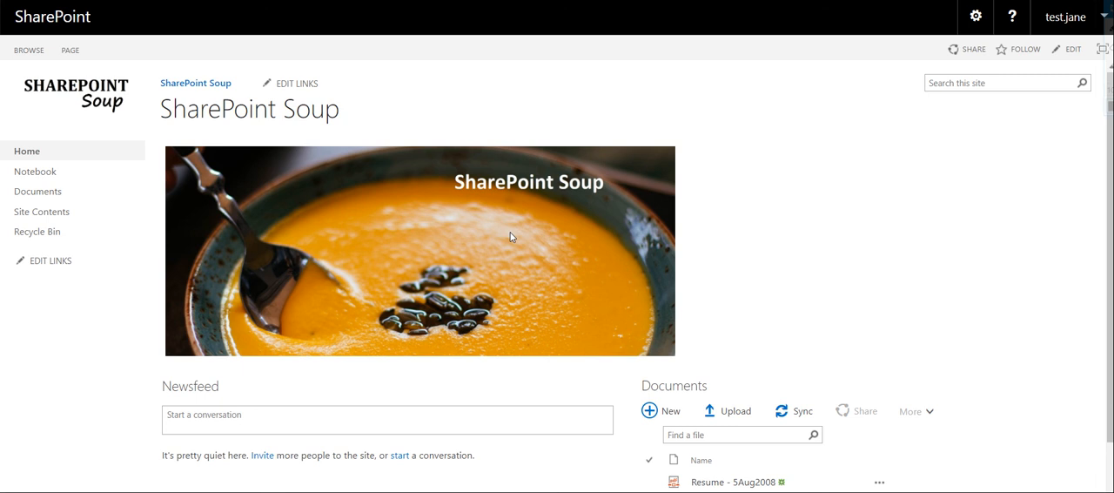
scroll(505, 233, "down", 2)
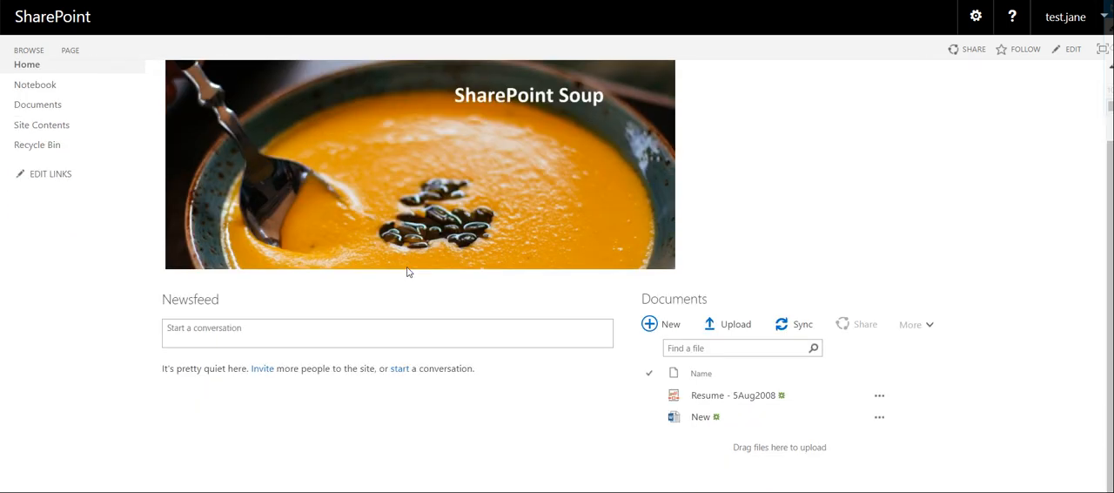
scroll(532, 255, "up", 2)
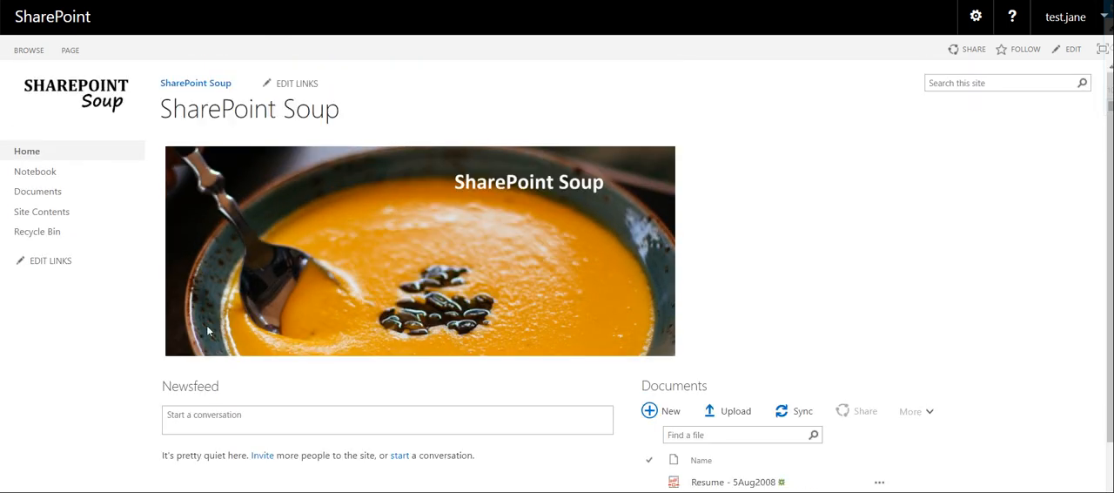